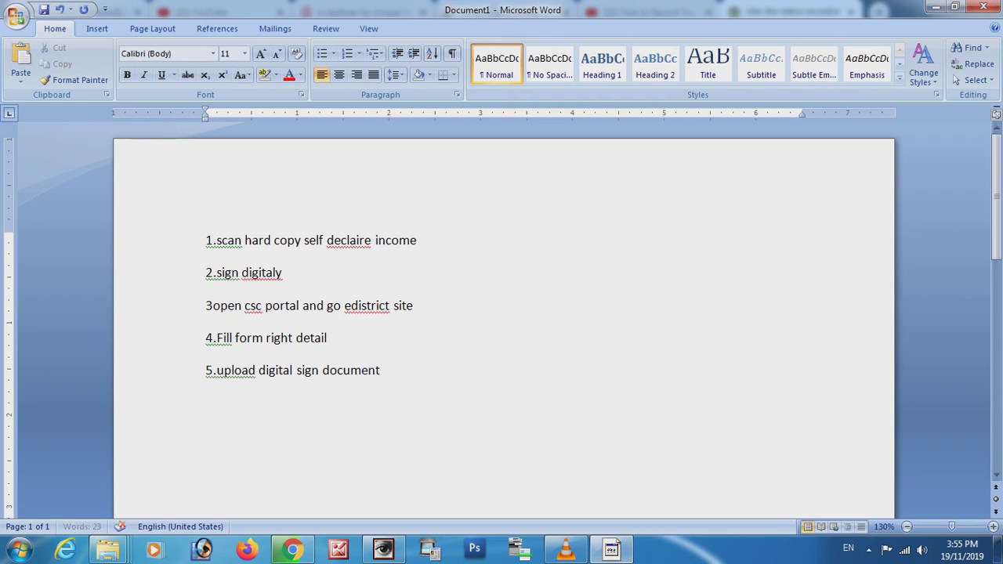
Add 6.payment, 7submit, 8Done and 'Ok lets start.' to the Word list, then return to the browser.
{"action": "type", "text": "payment"}
{"action": "key", "text": "Return"}
{"action": "type", "text": "7"}
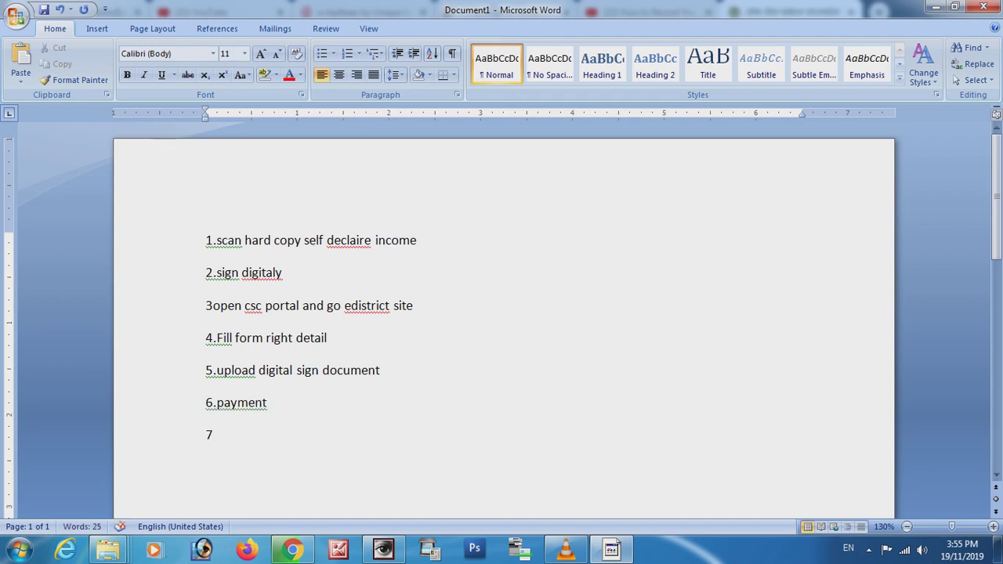
{"action": "type", "text": "s"}
{"action": "type", "text": "ubmit "}
{"action": "type", "text": "8"}
{"action": "type", "text": "Do"}
{"action": "type", "text": "ne"}
{"action": "scroll", "coordinate": [501, 313], "scroll_direction": "down", "scroll_amount": 4}
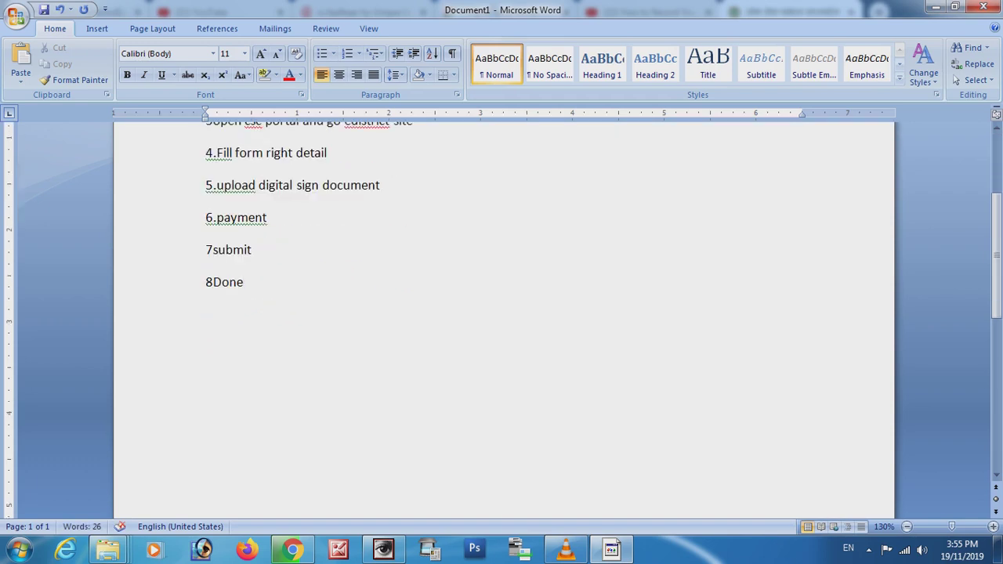
{"action": "scroll", "coordinate": [501, 313], "scroll_direction": "up", "scroll_amount": 2}
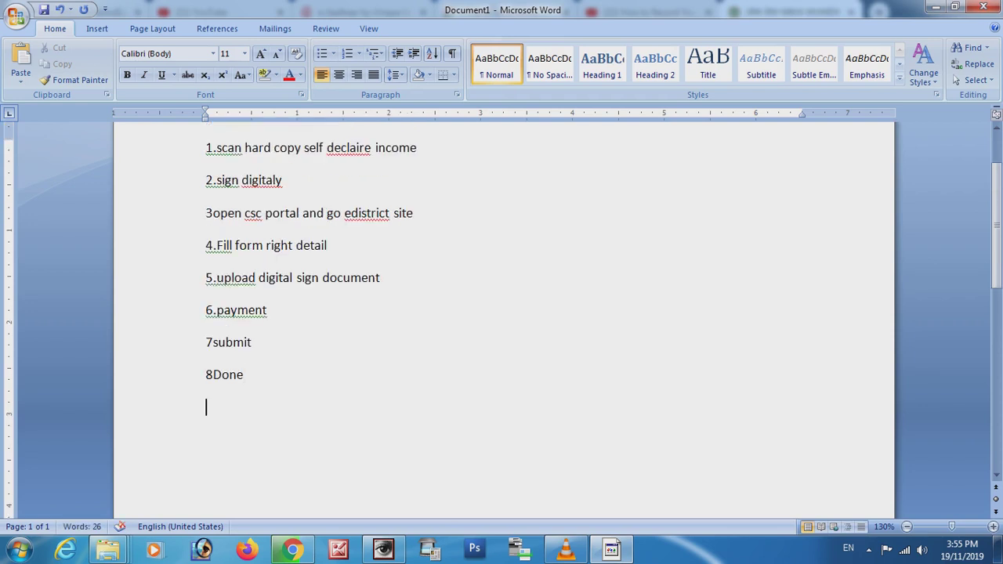
{"action": "key", "text": "Return"}
{"action": "type", "text": "Ok lets sta"}
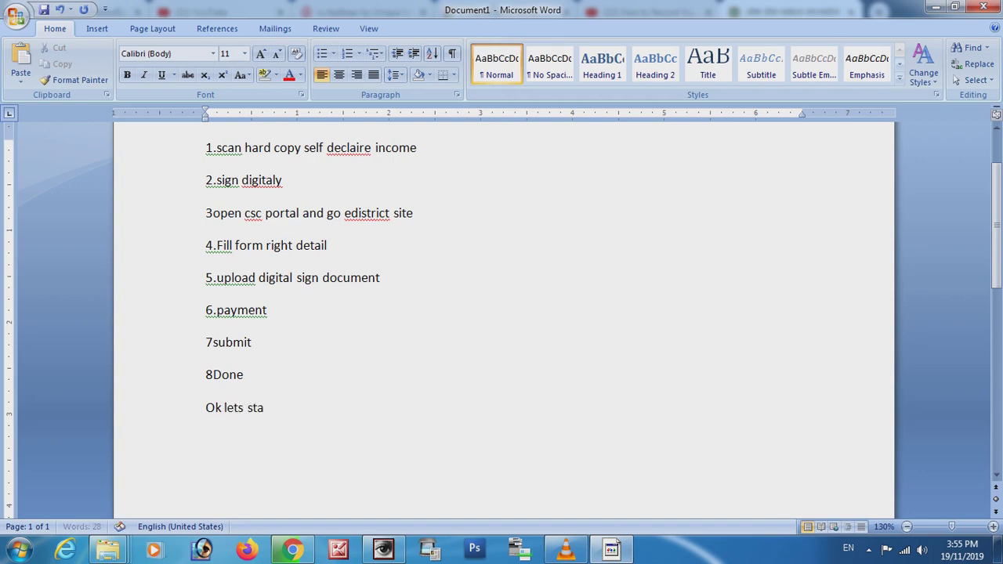
{"action": "type", "text": "rt........."}
{"action": "key", "text": "alt+Tab"}
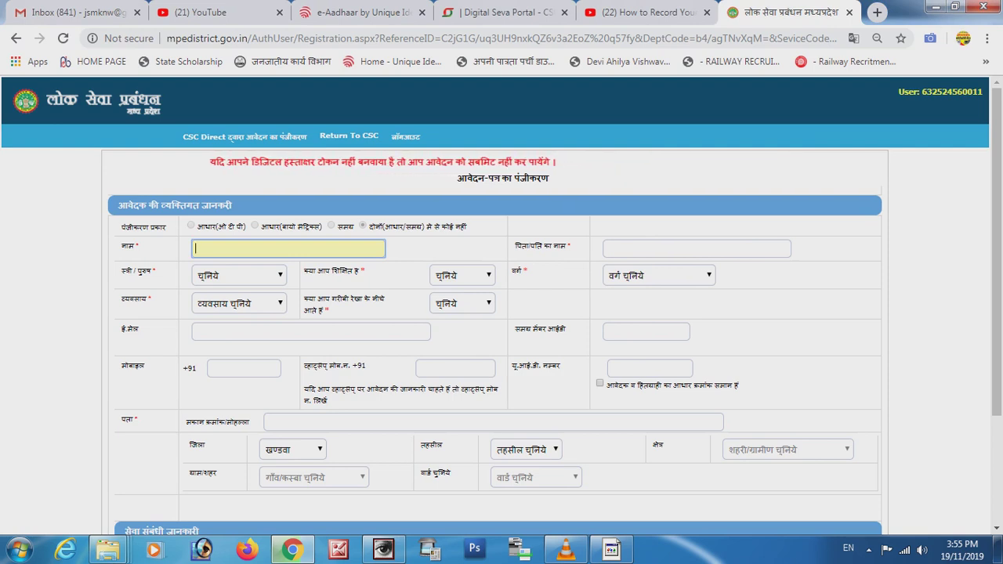
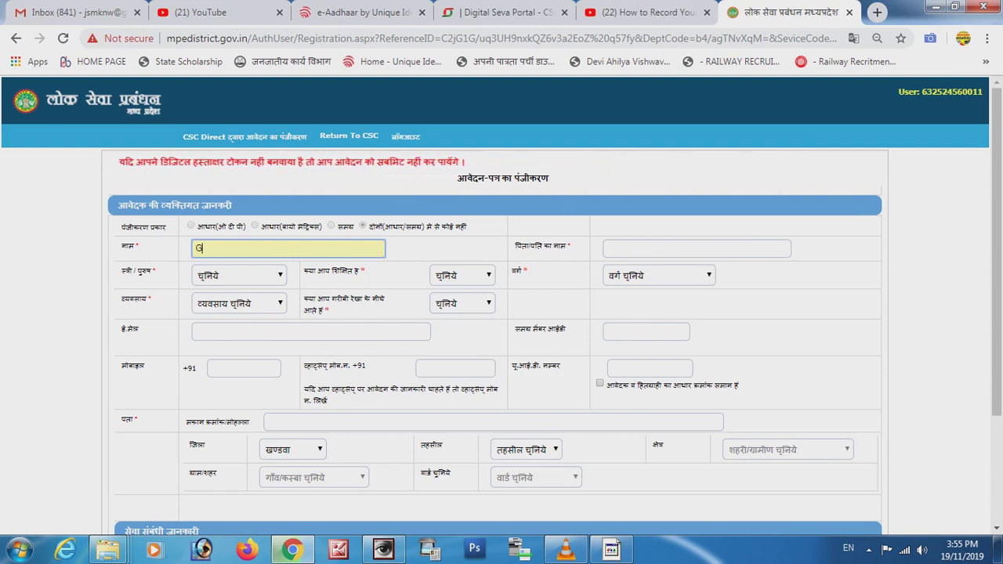
Enter the applicant's name and the father's name.
{"action": "key", "text": "Tab"}
Set gender to पुरुष, education to हाँ, and category to पिछड़ा वर्ग.
{"action": "key", "text": "Tab"}
{"action": "key", "text": "alt+Down"}
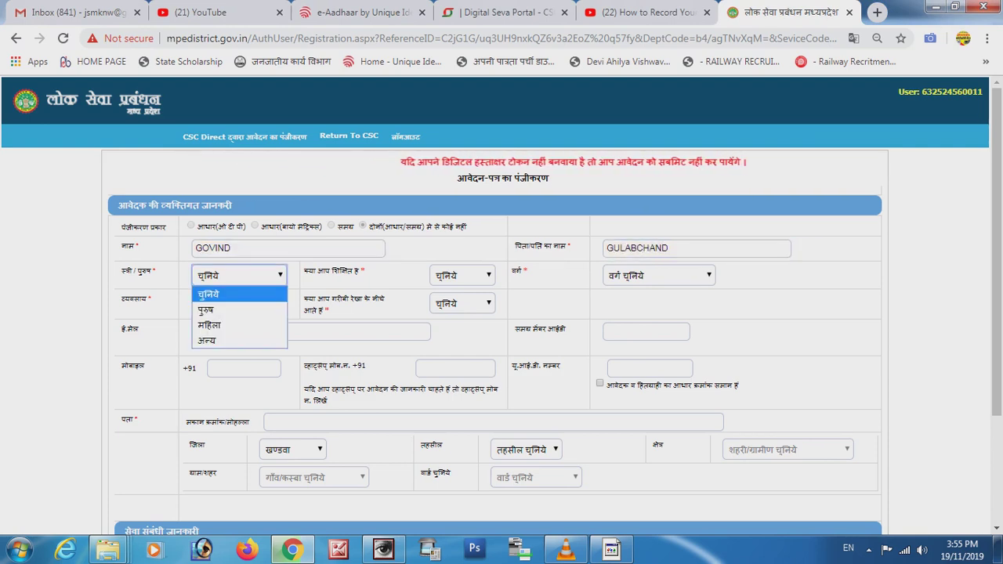
{"action": "key", "text": "Down"}
{"action": "key", "text": "Return"}
{"action": "key", "text": "Tab"}
{"action": "key", "text": "alt+Down"}
{"action": "key", "text": "Down"}
{"action": "key", "text": "Return"}
{"action": "key", "text": "Tab"}
{"action": "key", "text": "alt+Down"}
{"action": "key", "text": "Down"}
{"action": "key", "text": "Down"}
{"action": "key", "text": "Down"}
{"action": "key", "text": "Return"}
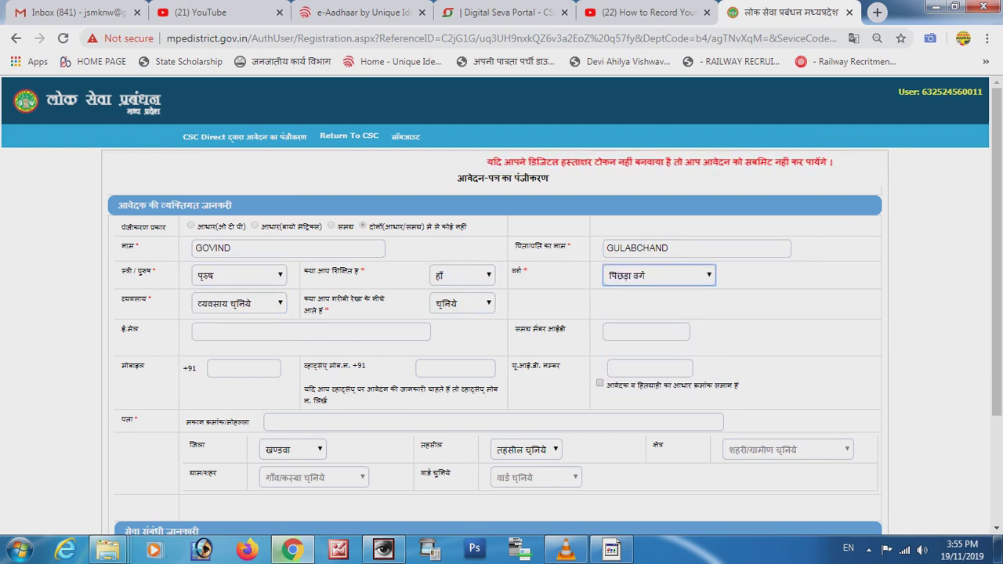
Set occupation to अन्य and answer नहीं to the poverty-line question.
{"action": "key", "text": "Tab"}
{"action": "key", "text": "alt+Down"}
{"action": "key", "text": "Down"}
{"action": "key", "text": "Down"}
{"action": "key", "text": "Down"}
{"action": "key", "text": "Down"}
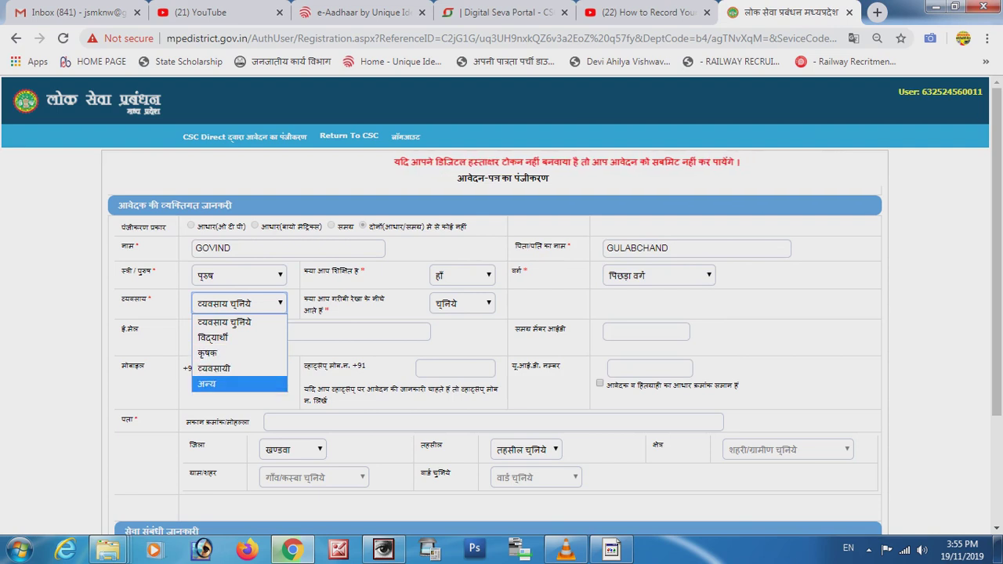
{"action": "key", "text": "Return"}
{"action": "key", "text": "Tab"}
{"action": "key", "text": "alt+Down"}
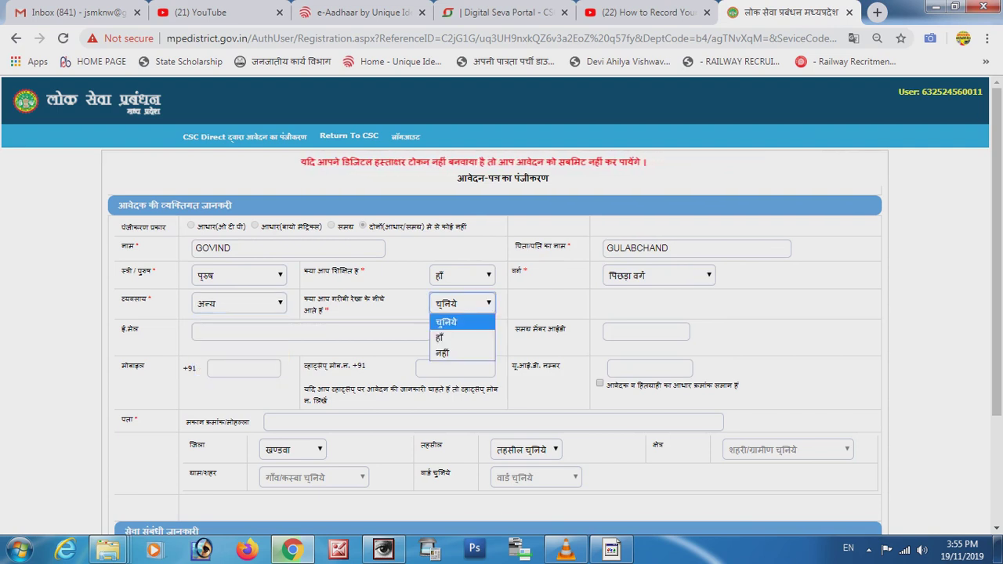
{"action": "key", "text": "Down"}
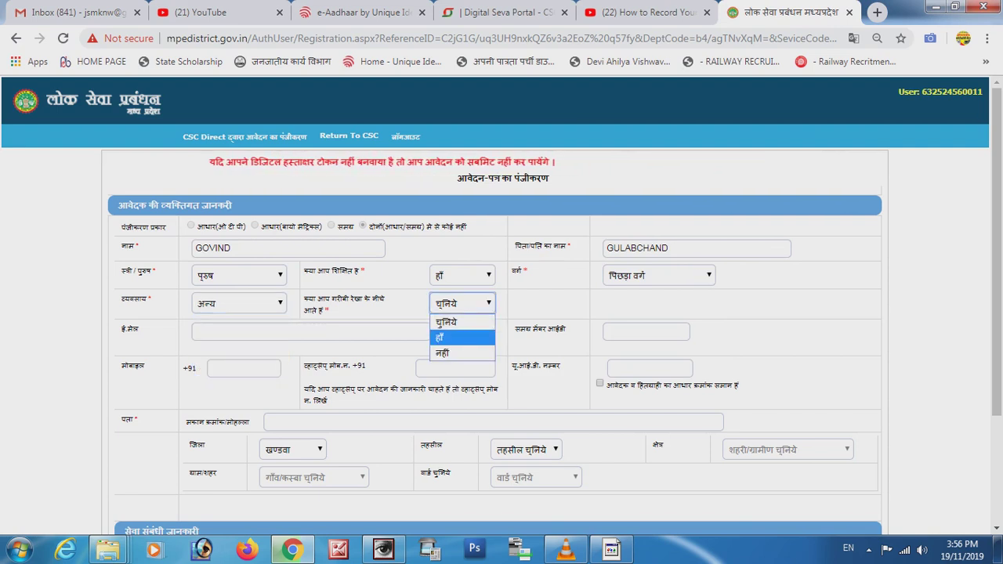
{"action": "key", "text": "Down"}
{"action": "key", "text": "Return"}
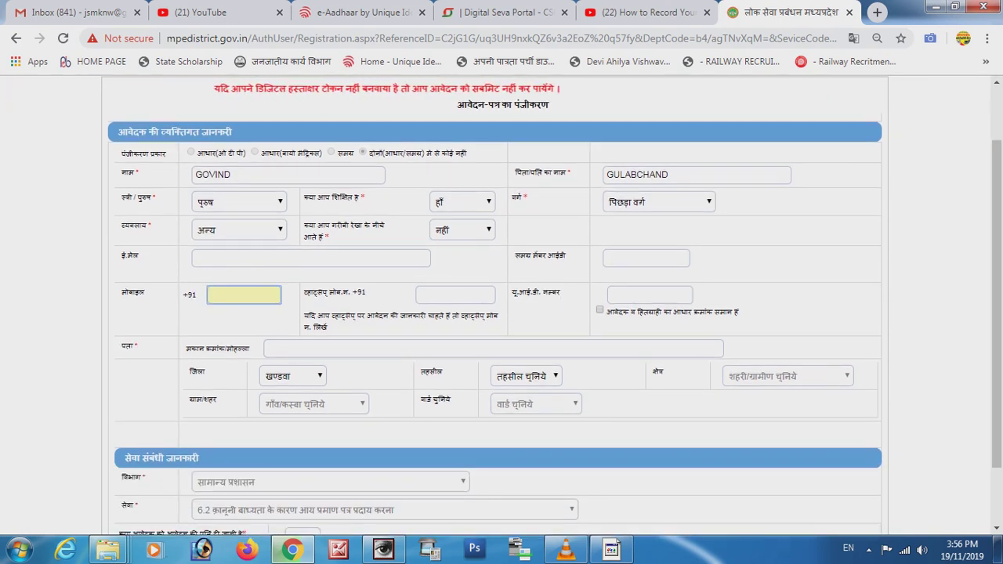
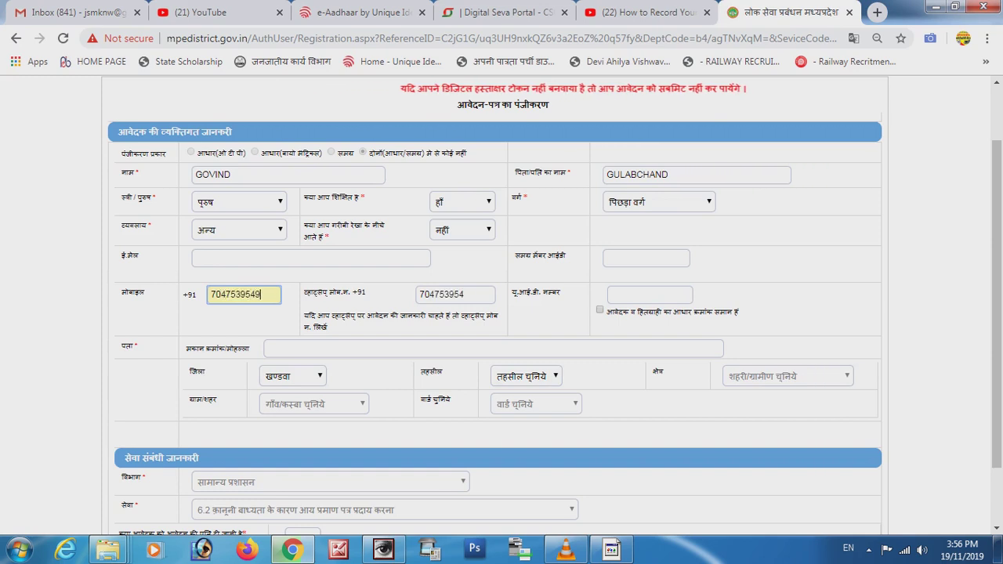
Enter the applicant's mobile number and UID number.
{"action": "left_click", "coordinate": [649, 295]}
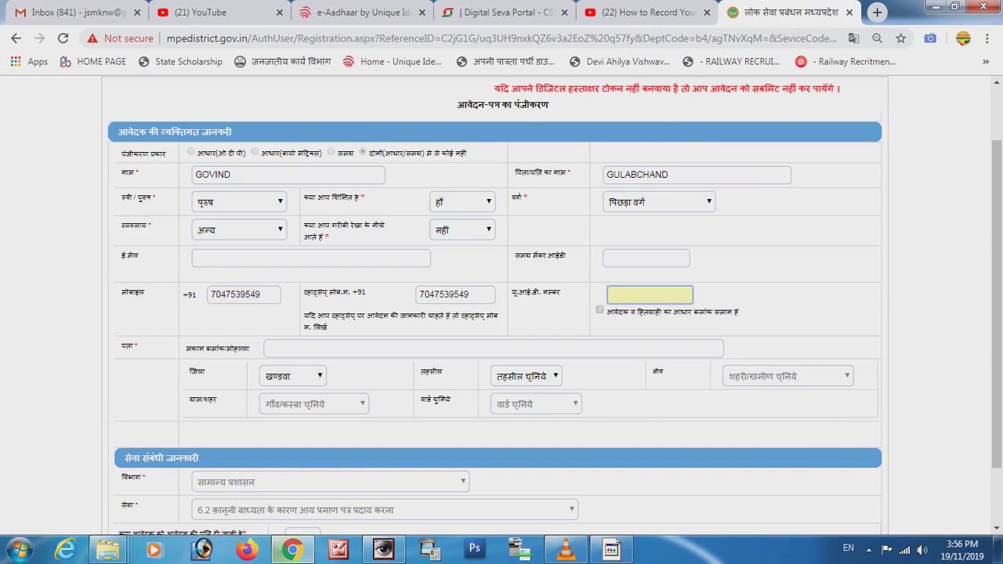
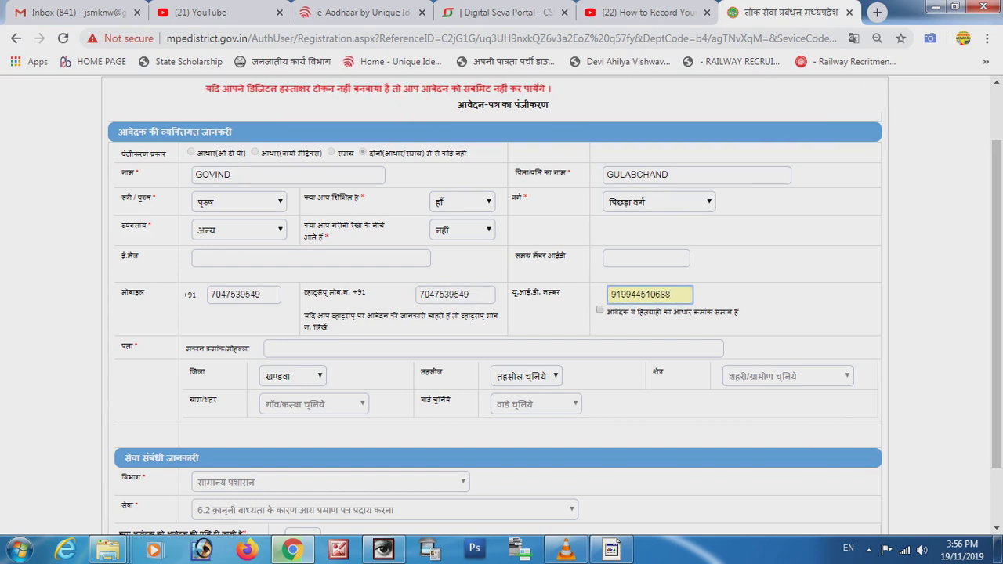
{"action": "left_click", "coordinate": [267, 348]}
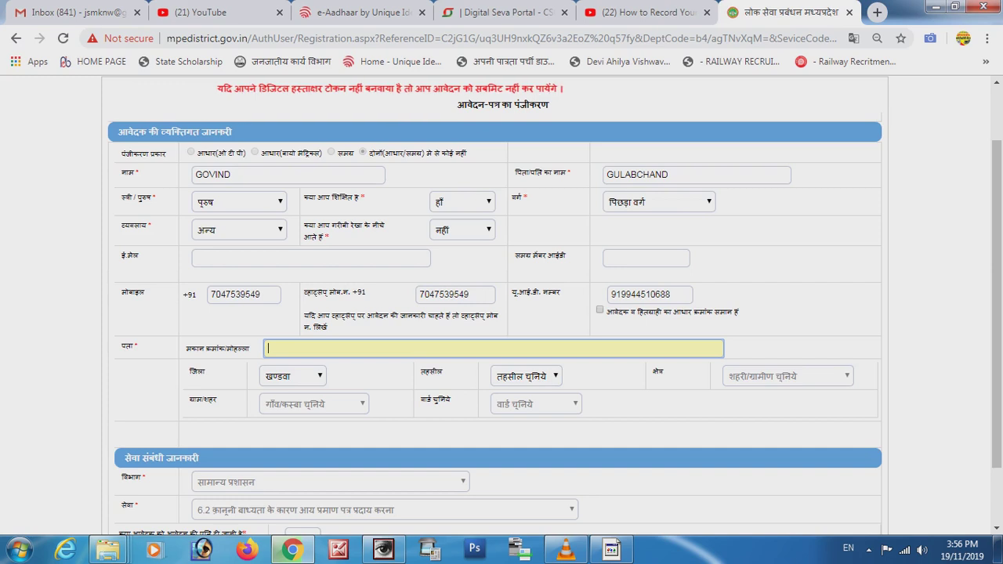
Type the applicant's address, choose tehsil KHANDWA and area type ग्रामीण.
{"action": "type", "text": "TITHIYA "}
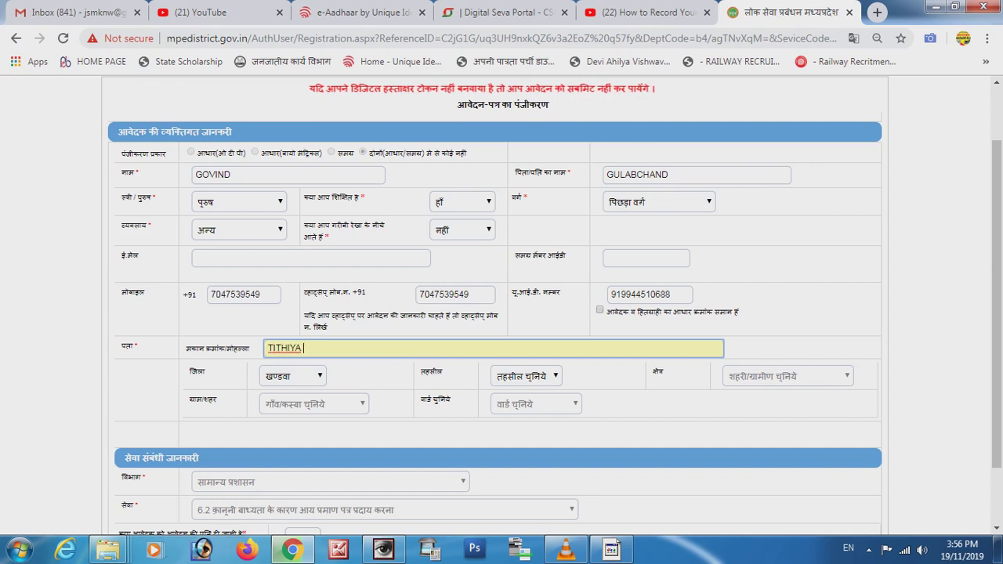
{"action": "type", "text": "JOSHI KHANDWA"}
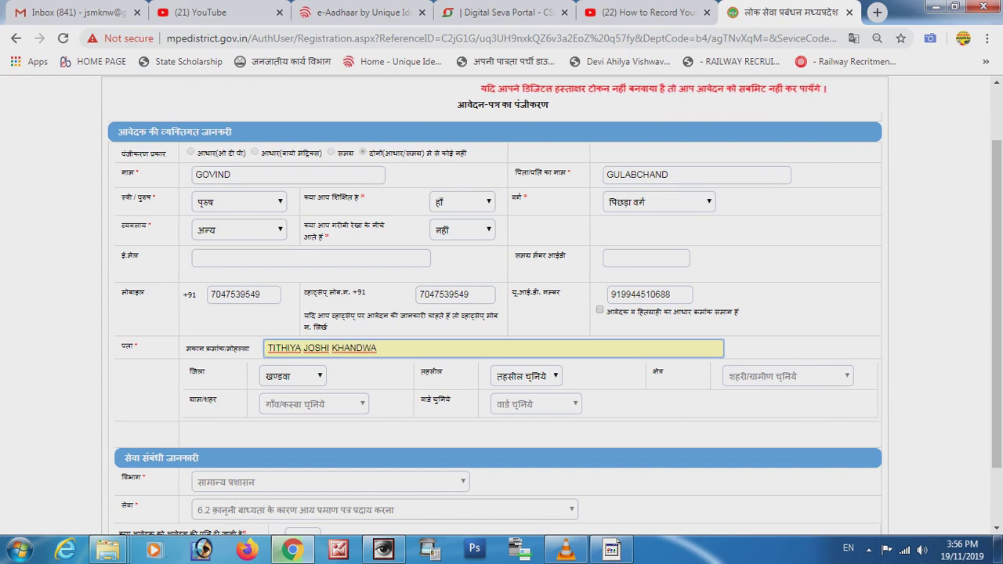
{"action": "left_click", "coordinate": [525, 376]}
{"action": "left_click", "coordinate": [525, 432]}
{"action": "left_click", "coordinate": [787, 376]}
{"action": "left_click", "coordinate": [740, 426]}
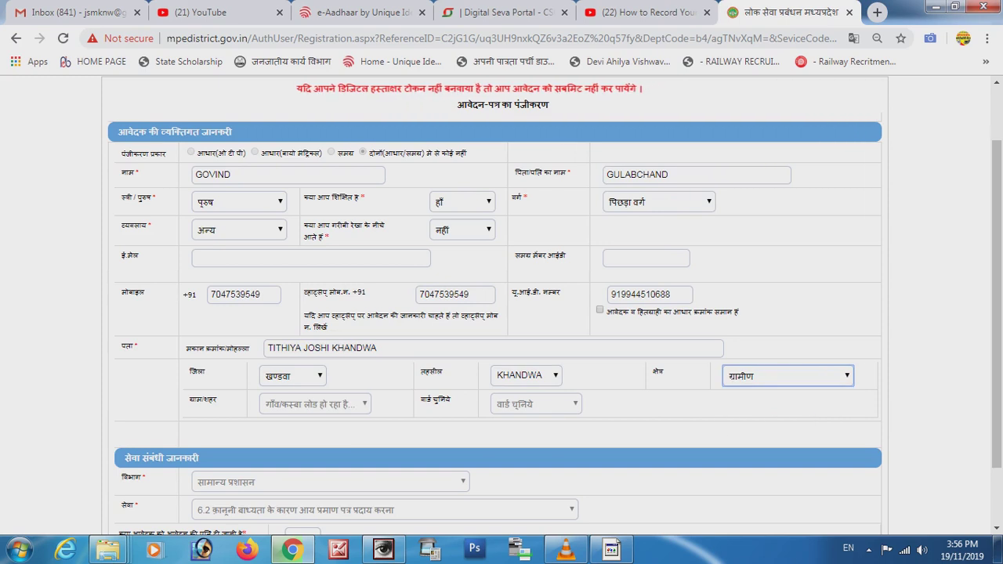
Pick Tithiya Joshi as the village and submit the registration form.
{"action": "scroll", "coordinate": [502, 313], "scroll_direction": "down", "scroll_amount": 2}
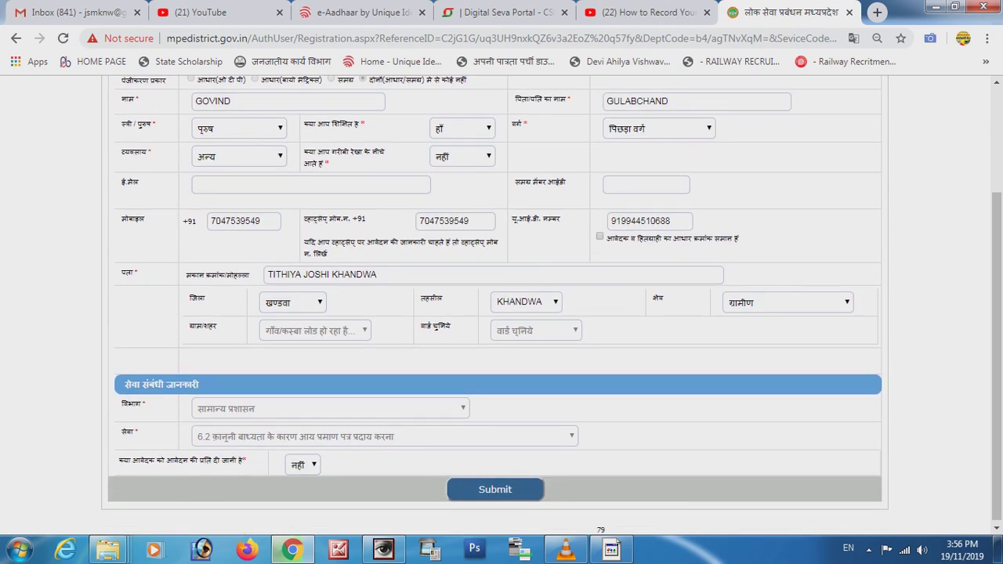
{"action": "left_click", "coordinate": [335, 329]}
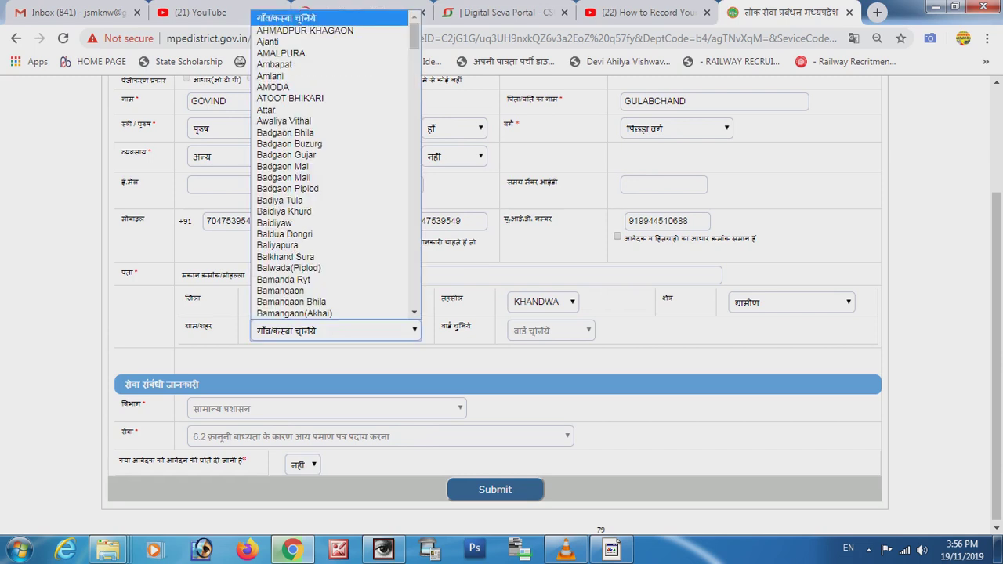
{"action": "type", "text": "tith"}
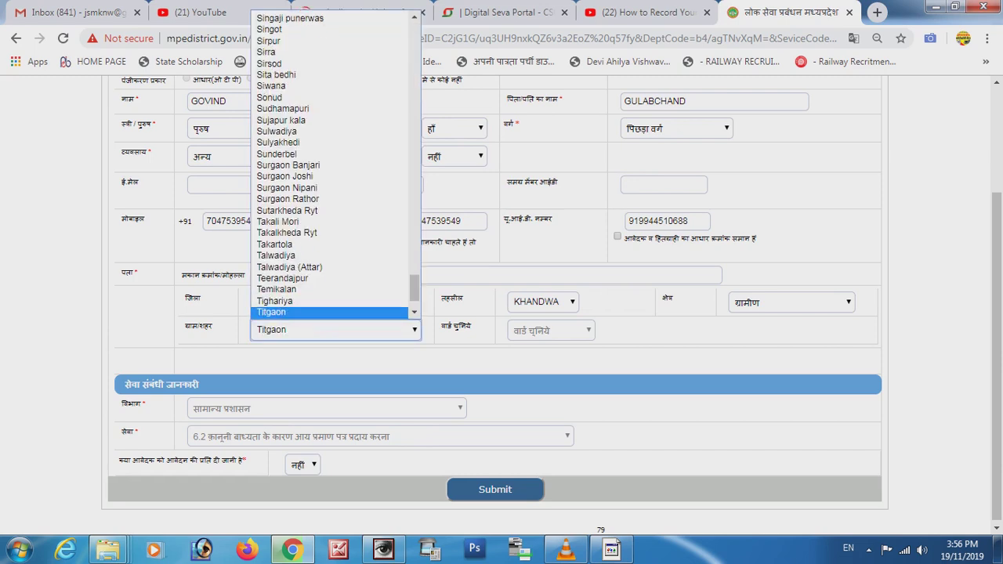
{"action": "key", "text": "Return"}
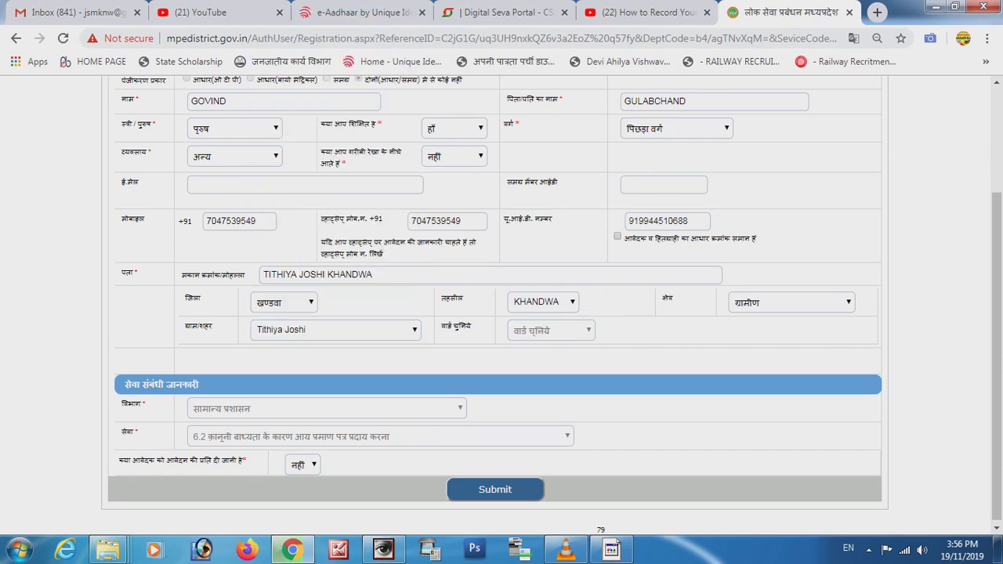
{"action": "left_click", "coordinate": [302, 462]}
{"action": "left_click", "coordinate": [298, 497]}
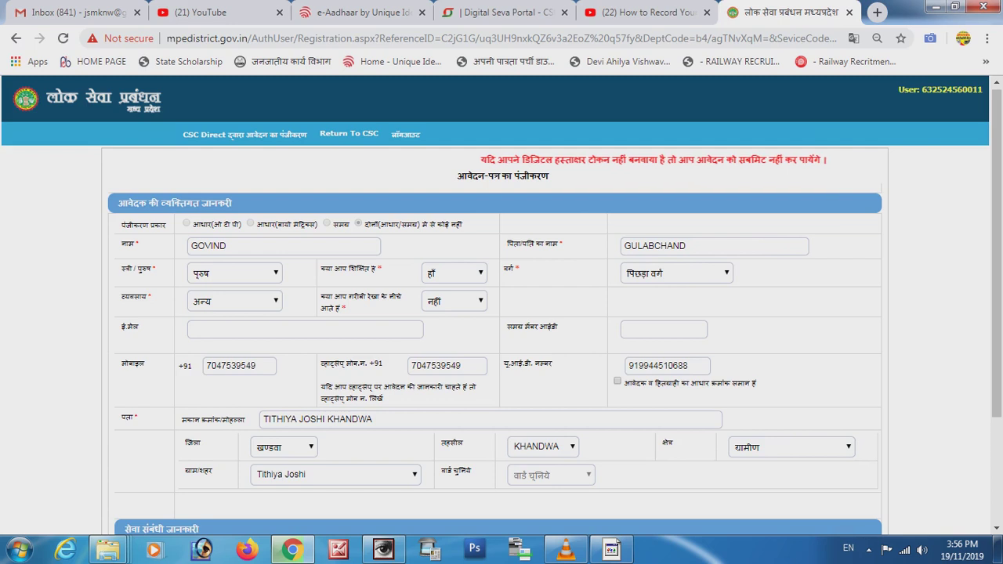
{"action": "key", "text": "Tab"}
{"action": "key", "text": "Return"}
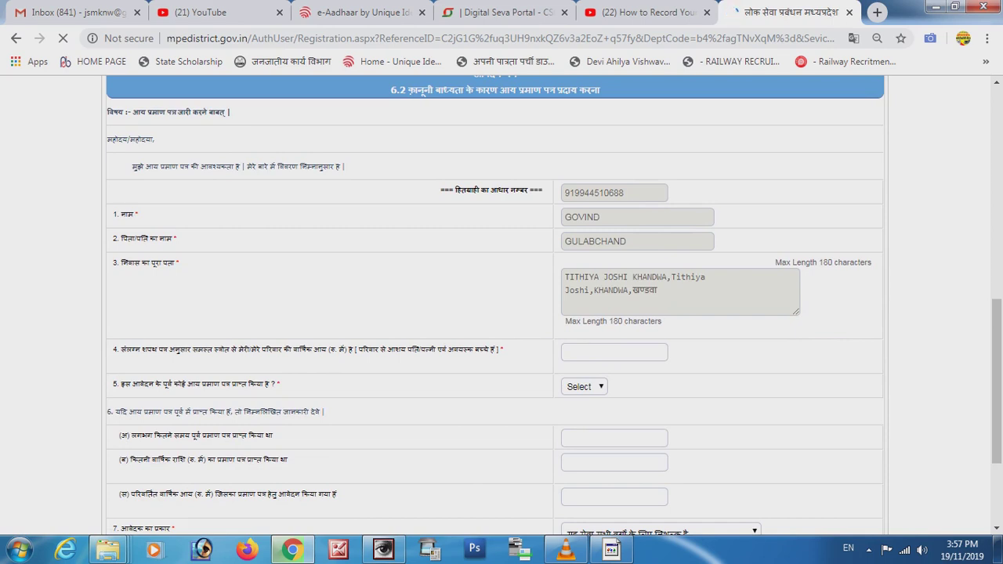
Enter annual family income 40000 and answer नहीं for a previous certificate.
{"action": "left_click_drag", "start_coordinate": [121, 349], "coordinate": [503, 349]}
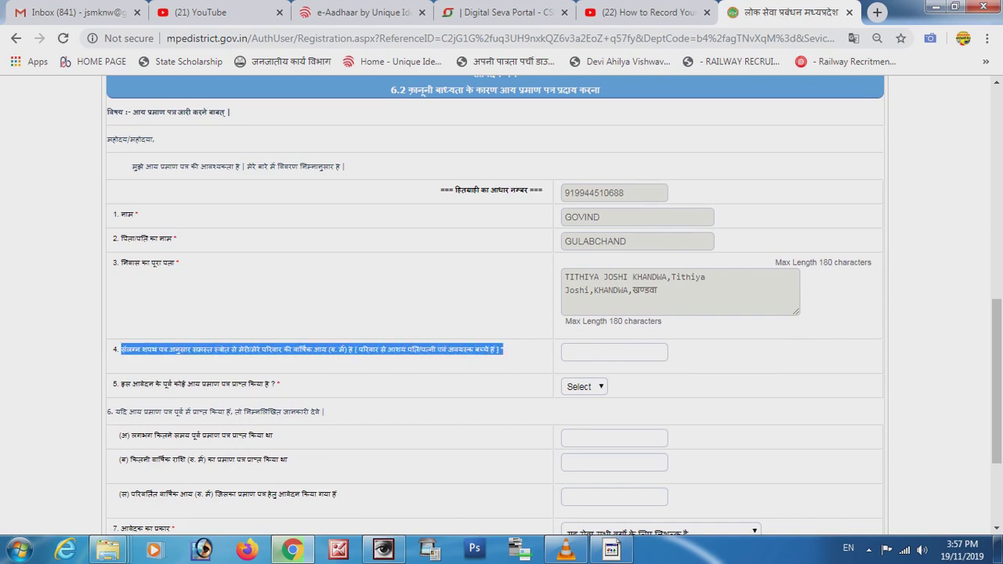
{"action": "left_click", "coordinate": [615, 352]}
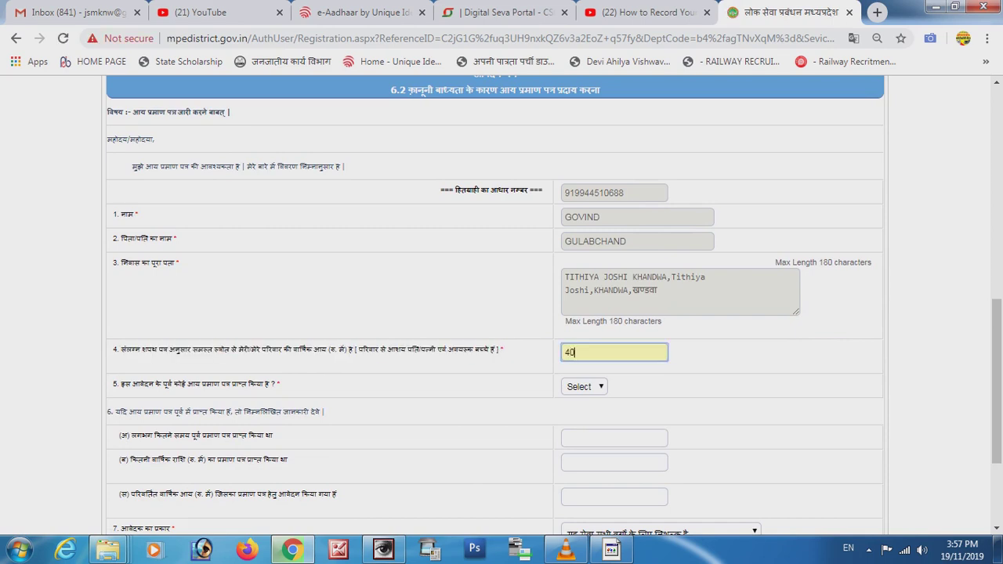
{"action": "key", "text": "Tab"}
{"action": "key", "text": "alt+Down"}
{"action": "key", "text": "Down"}
{"action": "key", "text": "Down"}
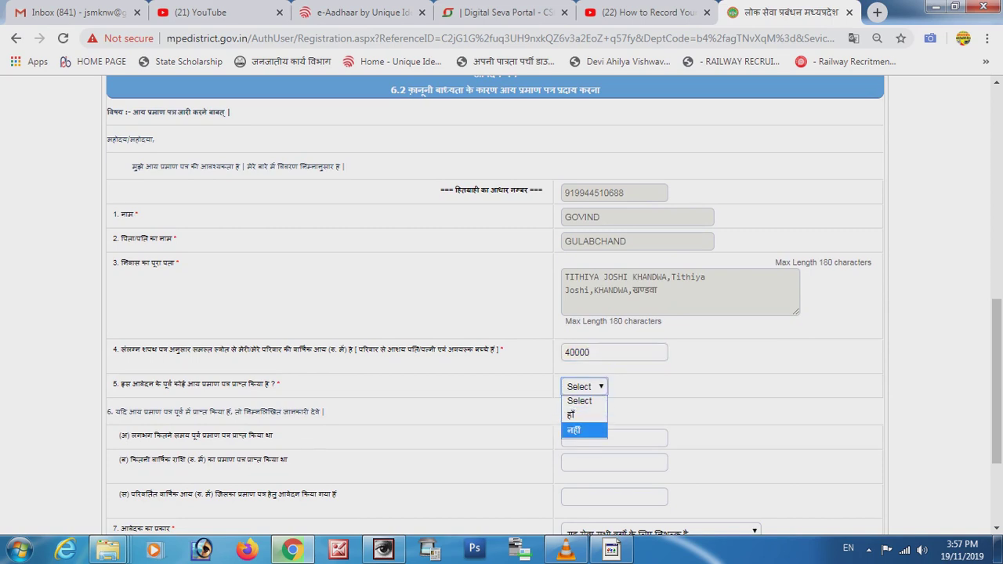
{"action": "key", "text": "Return"}
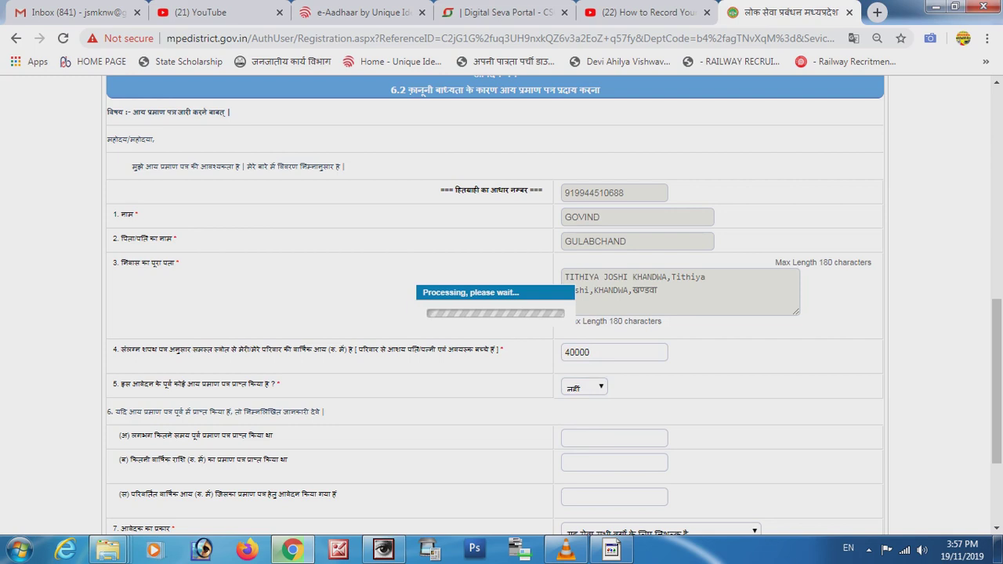
Tick the self-declaration document requirement and submit the income certificate application.
{"action": "scroll", "coordinate": [502, 306], "scroll_direction": "down", "scroll_amount": 2}
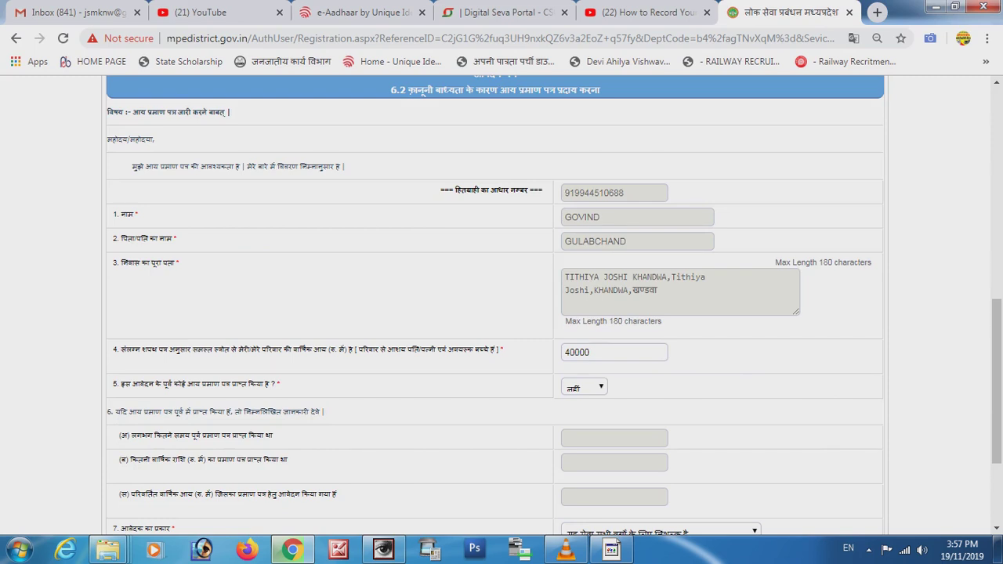
{"action": "scroll", "coordinate": [554, 306], "scroll_direction": "down", "scroll_amount": 2}
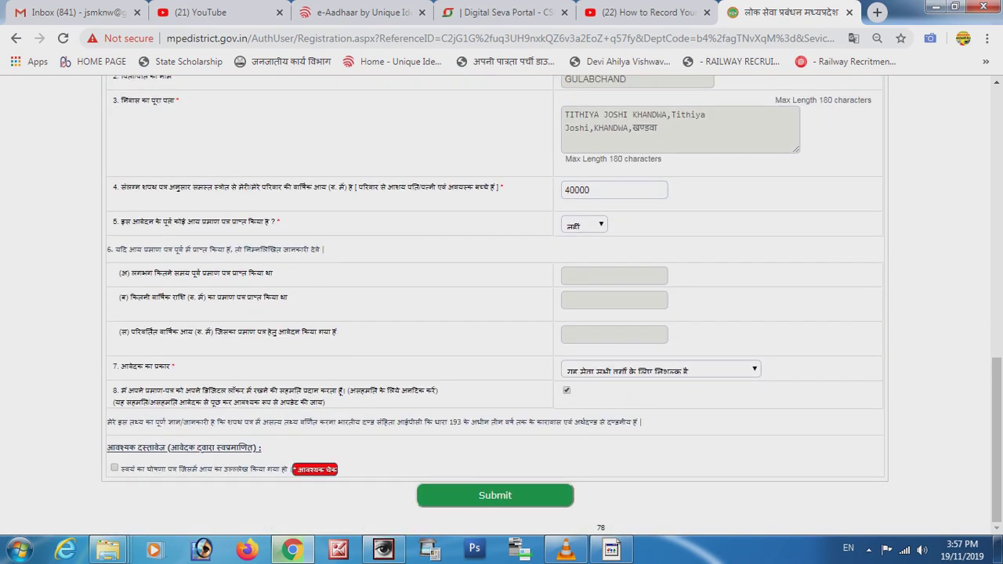
{"action": "left_click", "coordinate": [115, 468]}
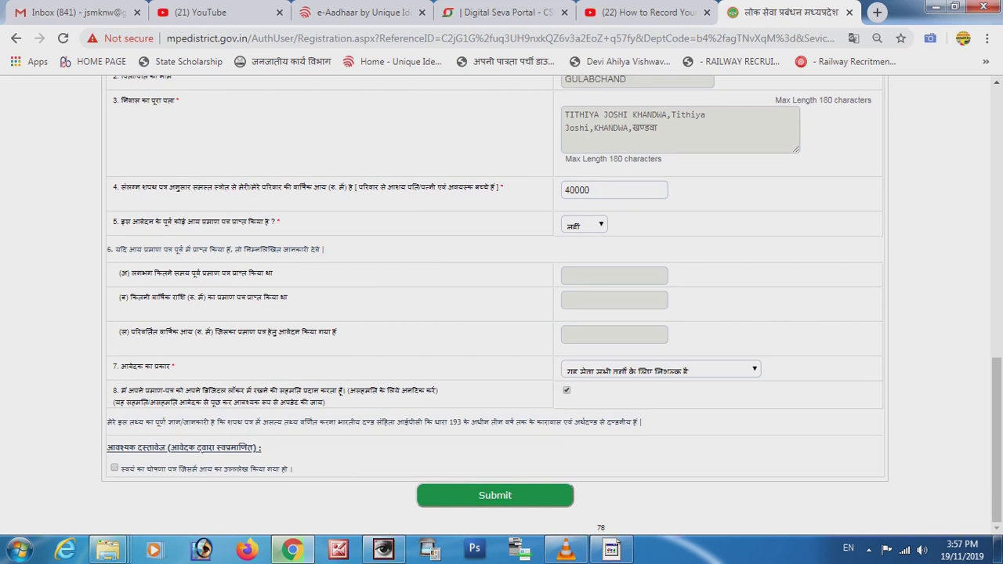
{"action": "left_click", "coordinate": [528, 495]}
{"action": "right_click", "coordinate": [528, 495]}
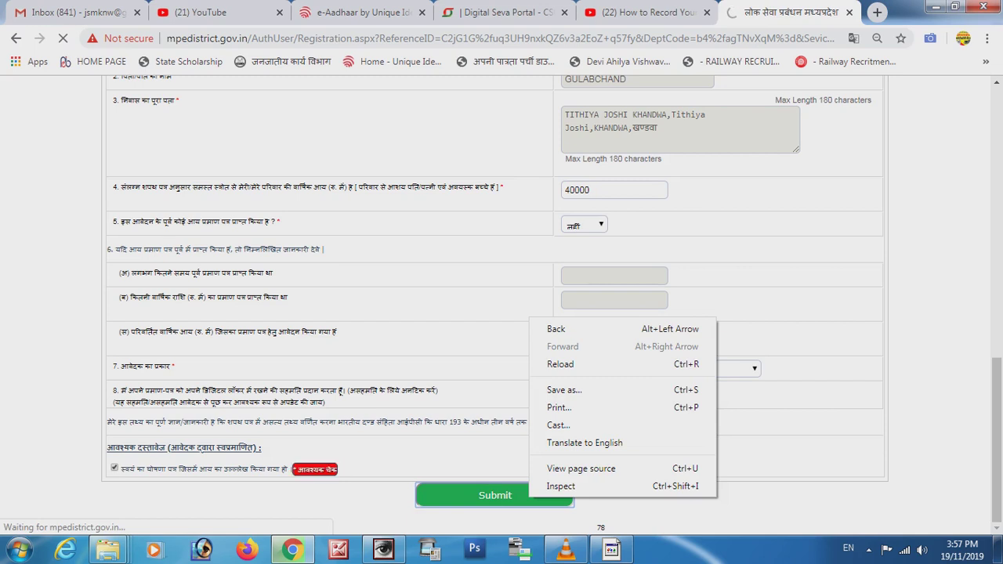
{"action": "key", "text": "Escape"}
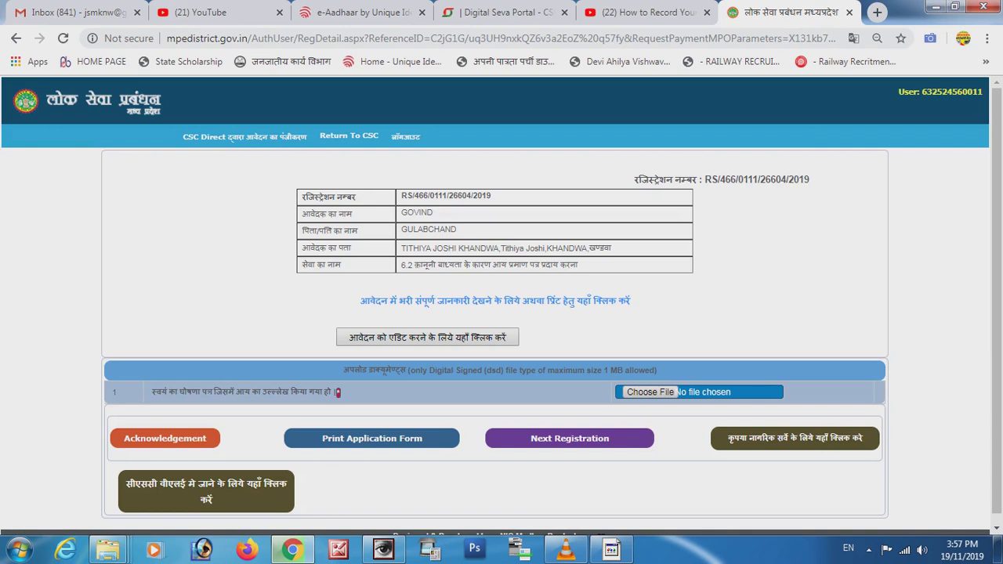
Check the Word notes for the upload step, then pick a file for the self-declaration upload.
{"action": "left_click_drag", "start_coordinate": [332, 391], "coordinate": [160, 392]}
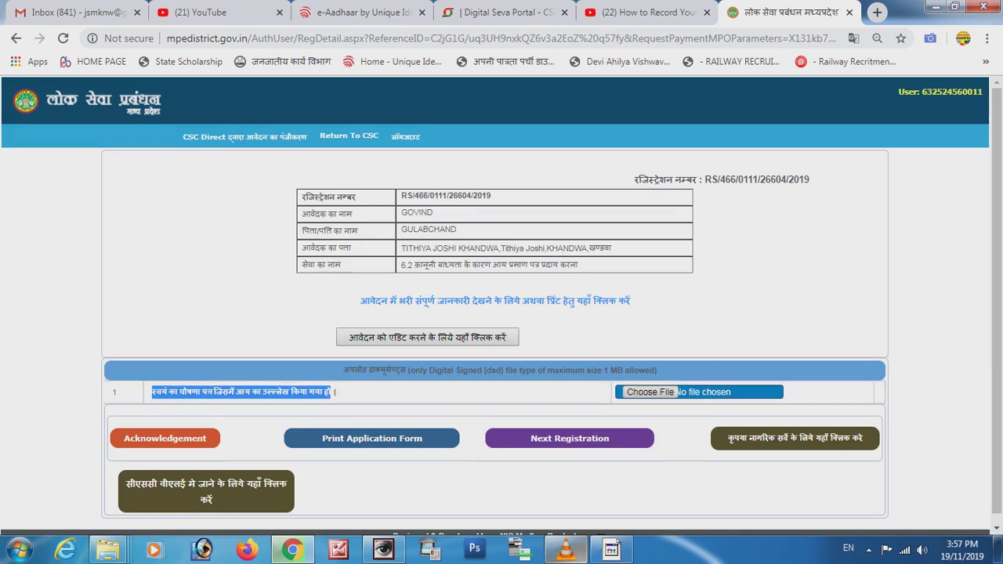
{"action": "left_click", "coordinate": [611, 549]}
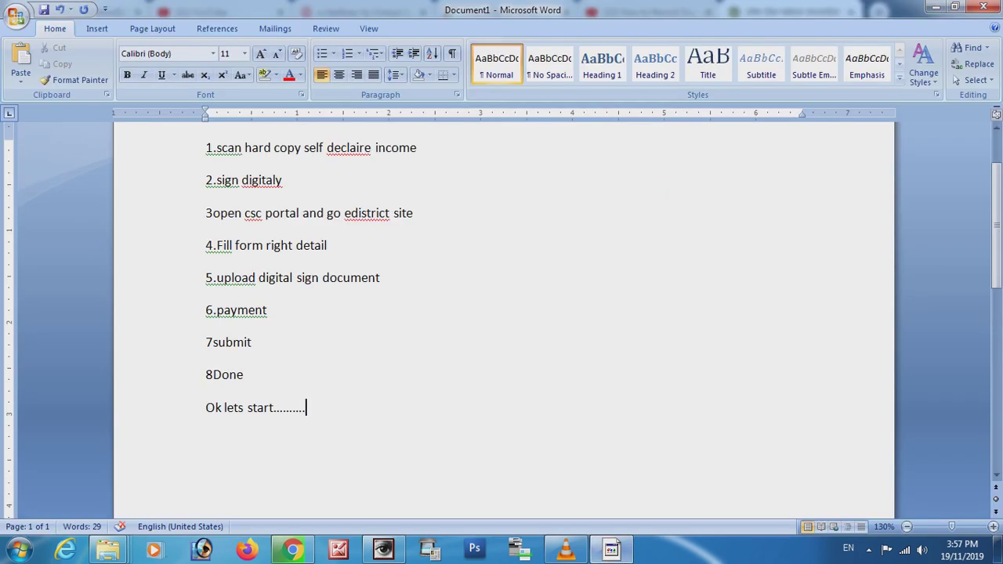
{"action": "left_click_drag", "start_coordinate": [205, 277], "coordinate": [387, 282]}
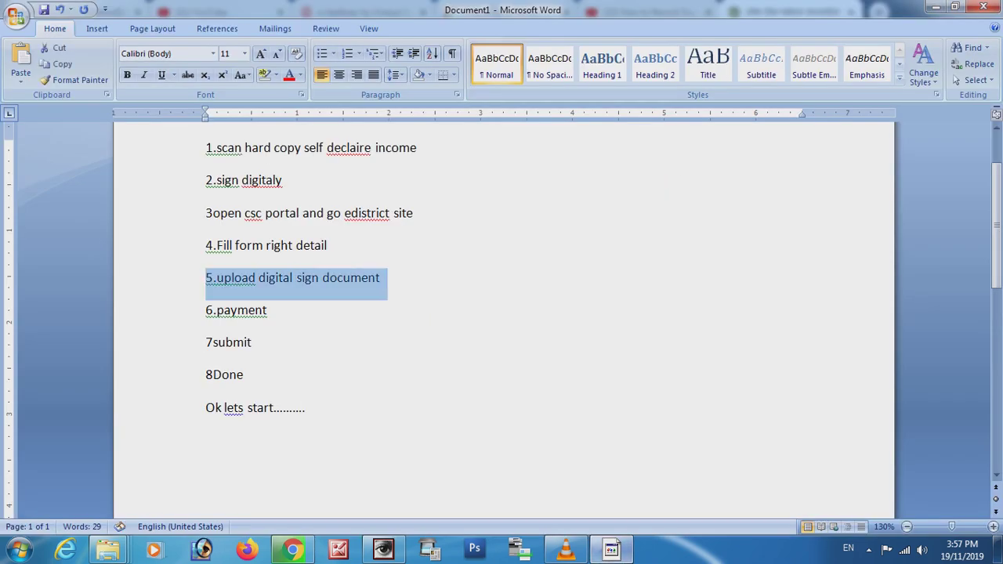
{"action": "left_click", "coordinate": [611, 549]}
{"action": "left_click", "coordinate": [650, 391]}
Browse to Online Form > INCOME > the applicant's folder and upload INCOME_Compressjpg.dsd.
{"action": "key", "text": "alt+Up"}
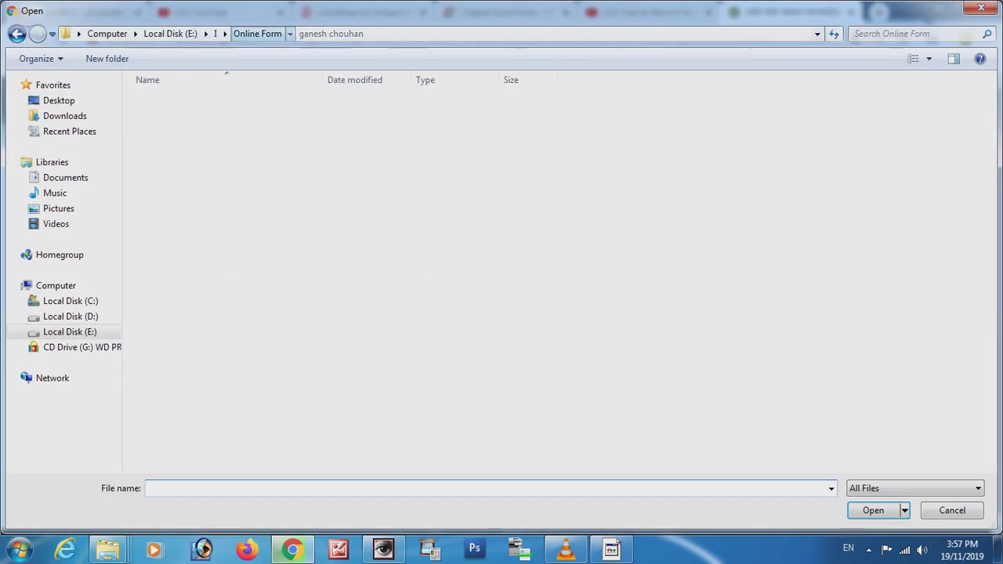
{"action": "key", "text": "i"}
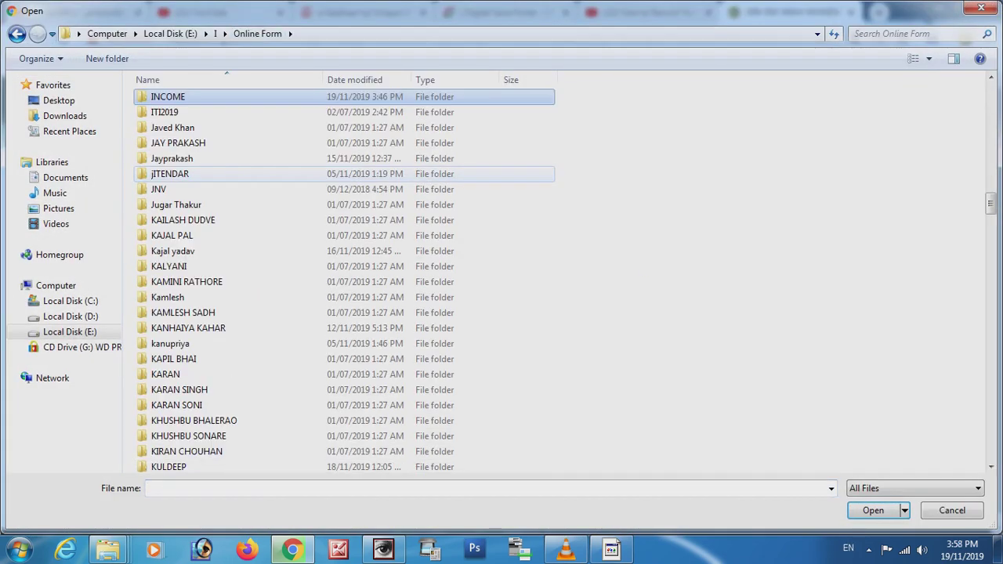
{"action": "key", "text": "Return"}
{"action": "type", "text": "gov"}
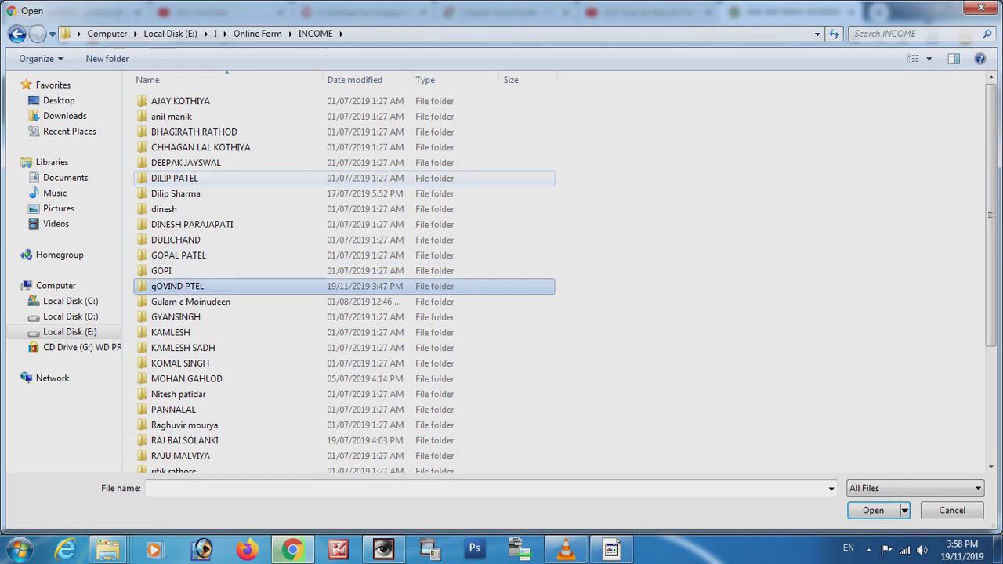
{"action": "key", "text": "Return"}
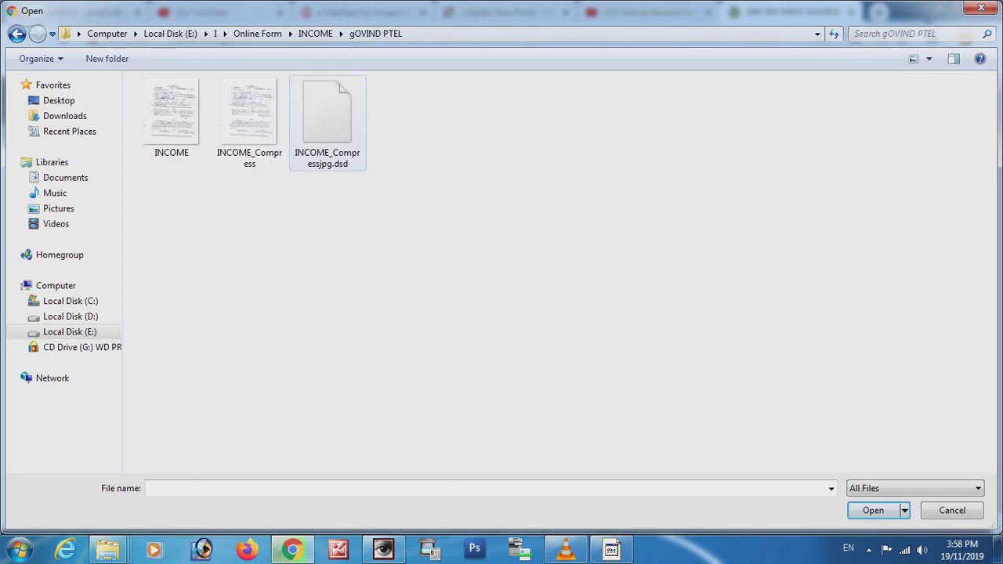
{"action": "double_click", "coordinate": [328, 117]}
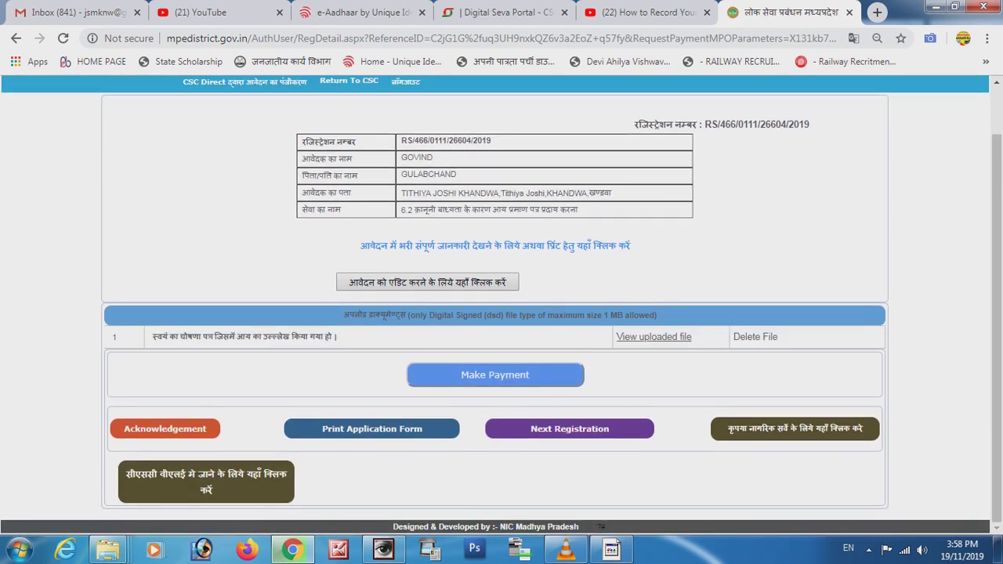
Start the fee payment and review the ₹13.9 charge on the CSC Wallet page.
{"action": "left_click", "coordinate": [496, 375]}
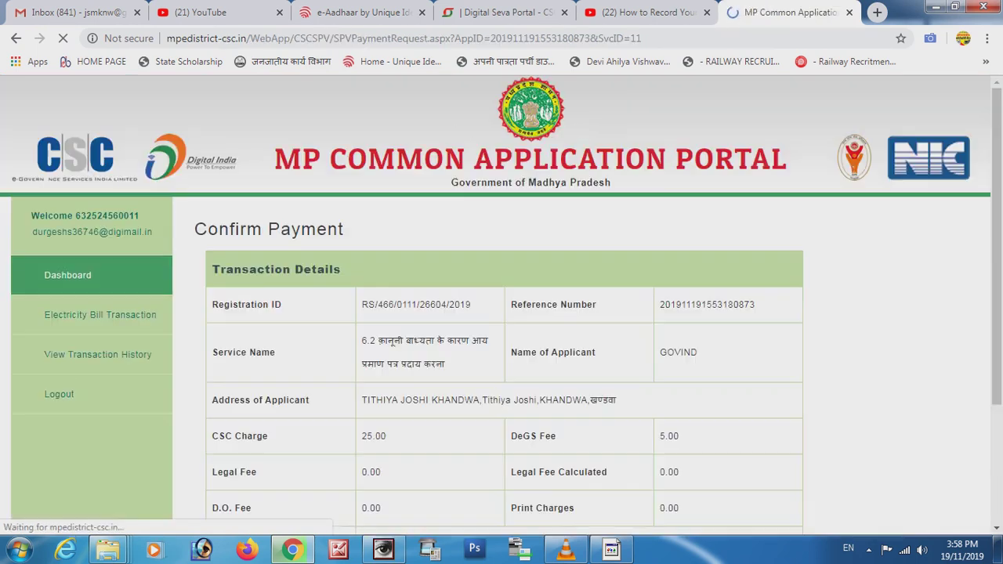
{"action": "scroll", "coordinate": [501, 306], "scroll_direction": "down", "scroll_amount": 2}
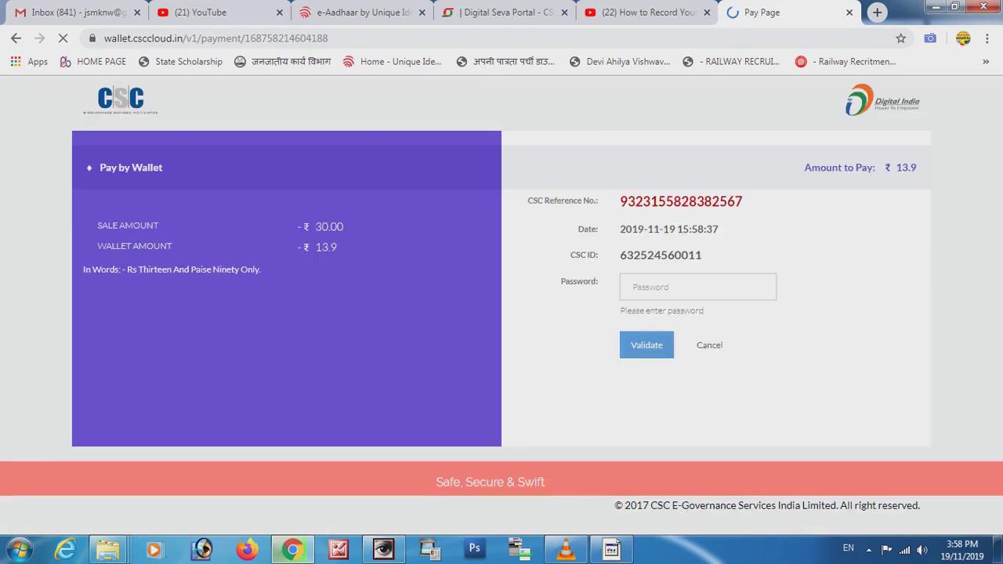
Validate the CSC Wallet password, then enter the wallet PIN to pay ₹13.9.
{"action": "left_click", "coordinate": [698, 286]}
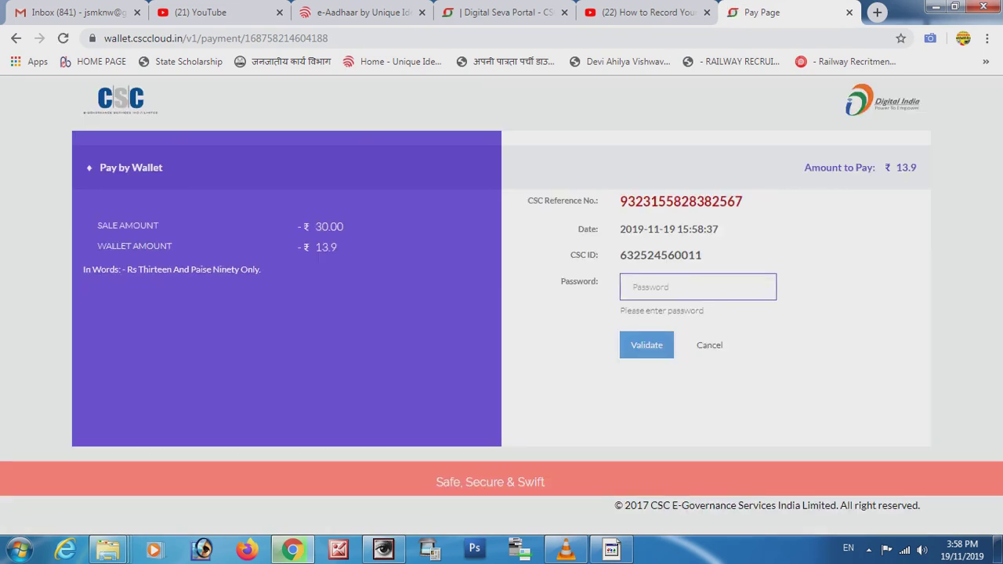
{"action": "type", "text": "*******"}
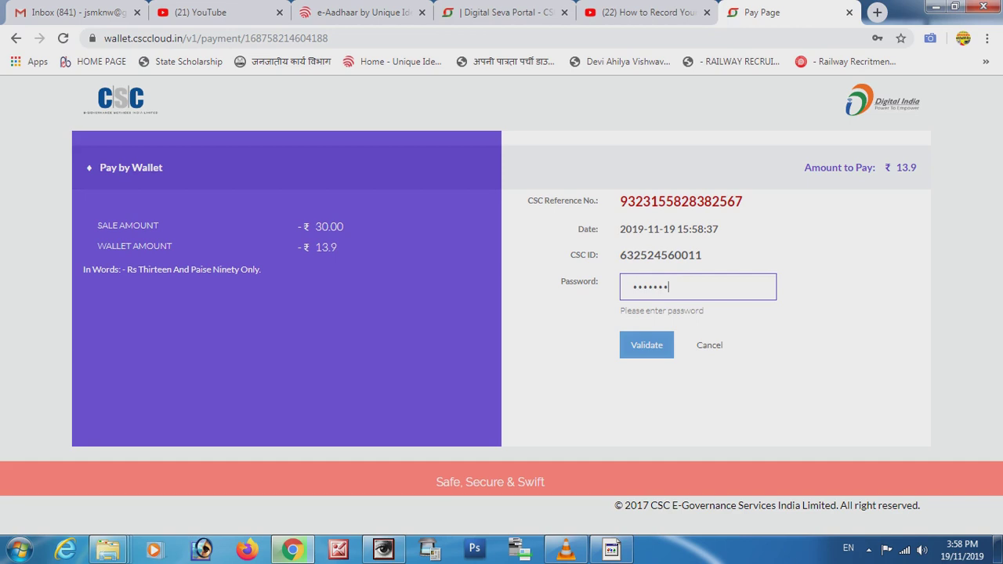
{"action": "type", "text": "******"}
{"action": "key", "text": "ctrl+a"}
{"action": "key", "text": "BackSpace"}
{"action": "key", "text": "F5"}
{"action": "type", "text": "*******"}
{"action": "key", "text": "ctrl+a"}
{"action": "key", "text": "BackSpace"}
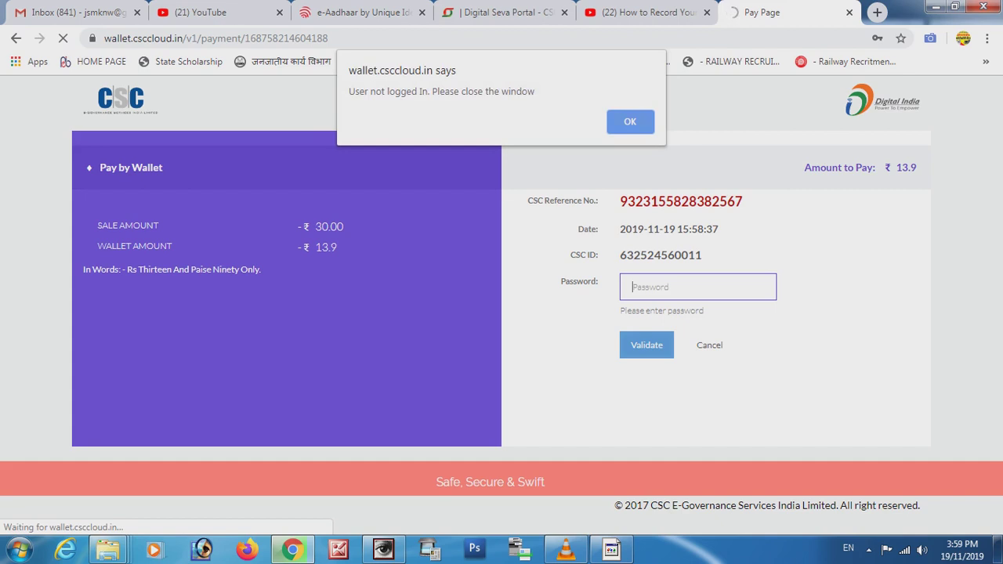
{"action": "key", "text": "Return"}
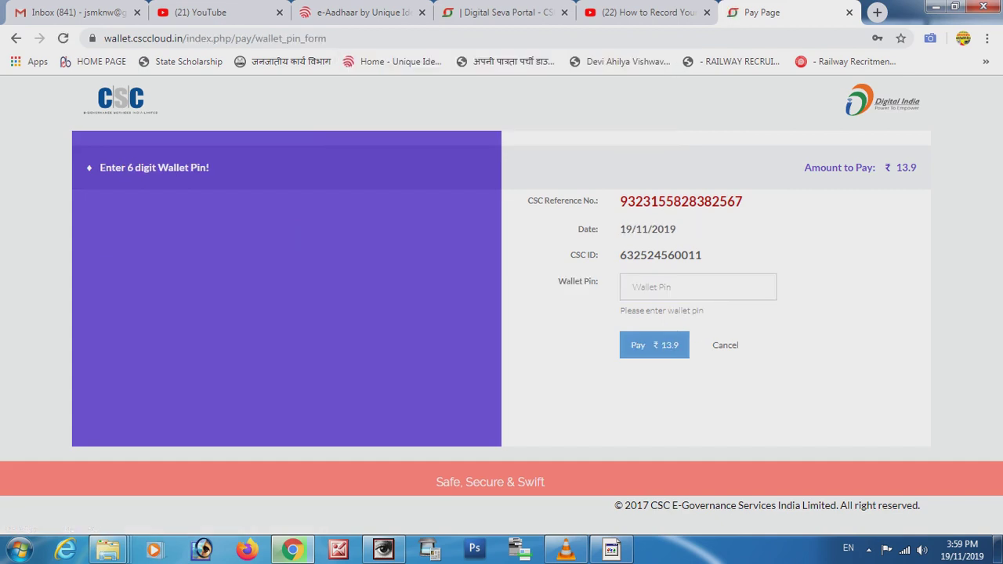
{"action": "type", "text": "***"}
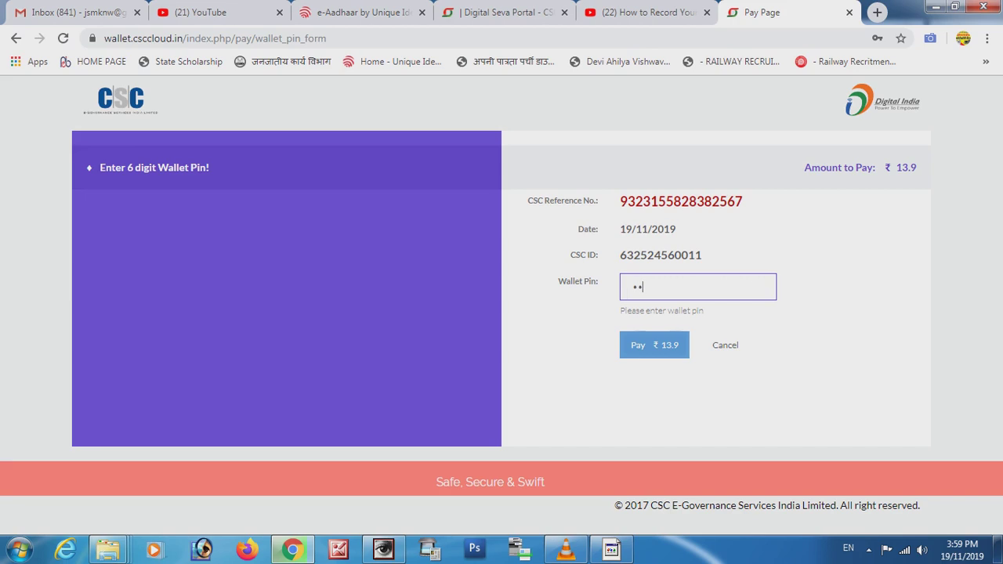
{"action": "type", "text": "***"}
{"action": "key", "text": "Return"}
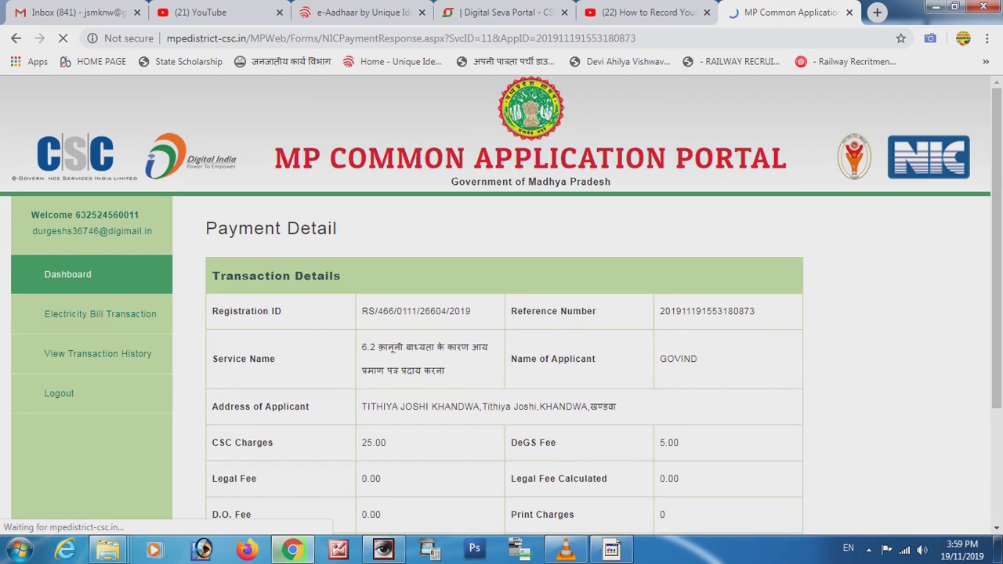
Return to the portal, acknowledge the status update, and print the submission receipt.
{"action": "scroll", "coordinate": [501, 305], "scroll_direction": "down", "scroll_amount": 3}
{"action": "left_click", "coordinate": [507, 449]}
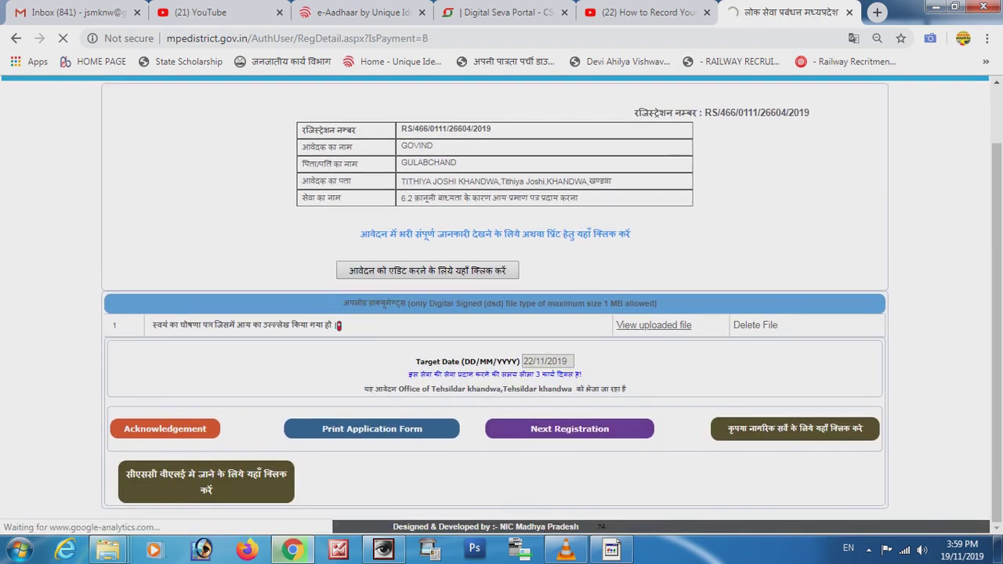
{"action": "left_click_drag", "start_coordinate": [407, 375], "coordinate": [583, 375]}
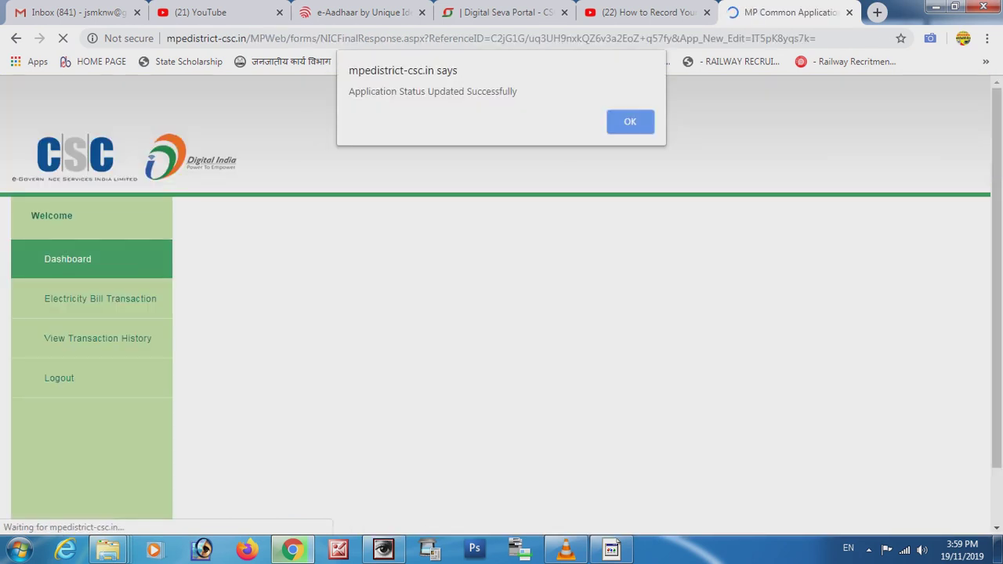
{"action": "key", "text": "Return"}
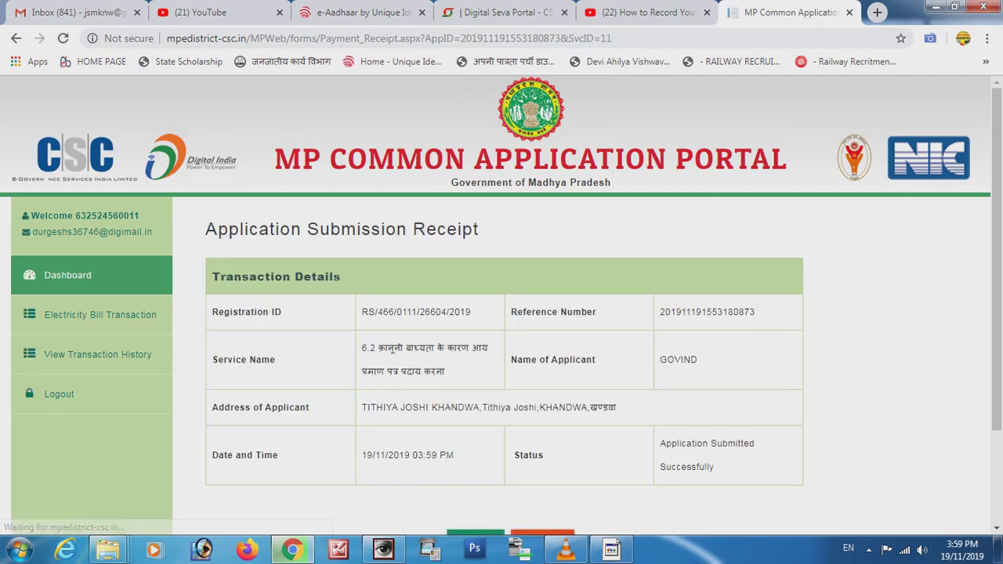
{"action": "scroll", "coordinate": [502, 305], "scroll_direction": "down", "scroll_amount": 3}
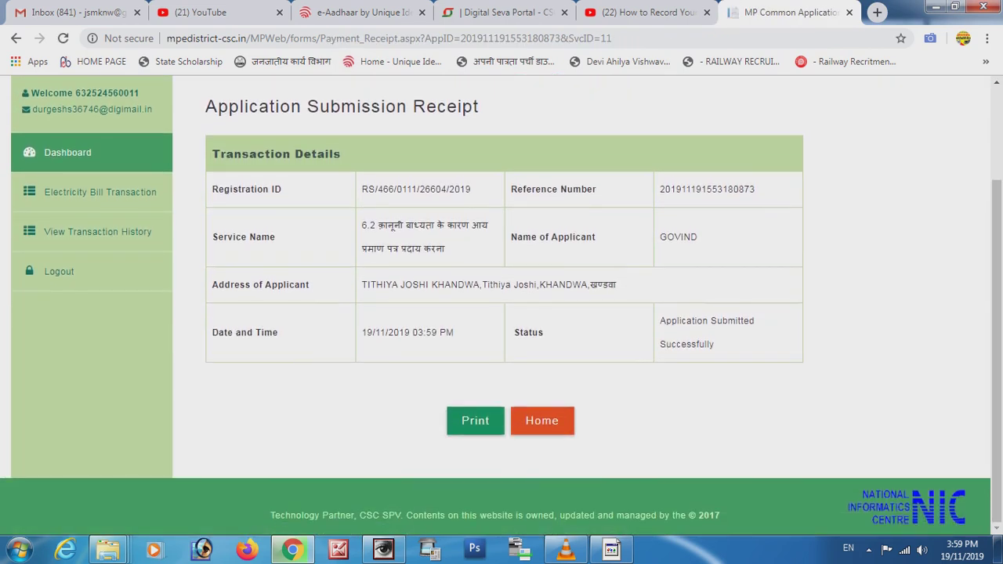
{"action": "left_click", "coordinate": [475, 420]}
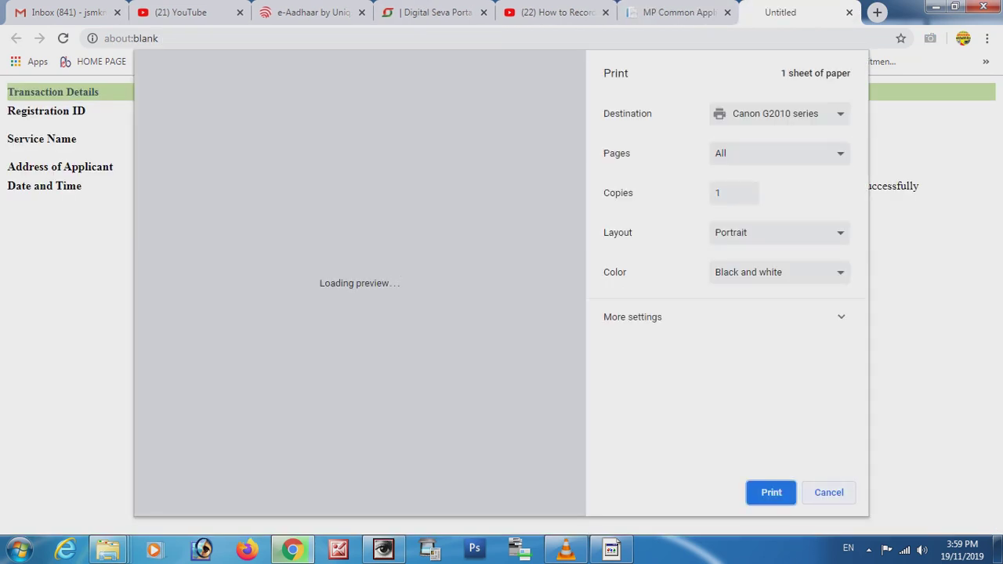
Close the print dialog and bring the Word steps document forward.
{"action": "key", "text": "Return"}
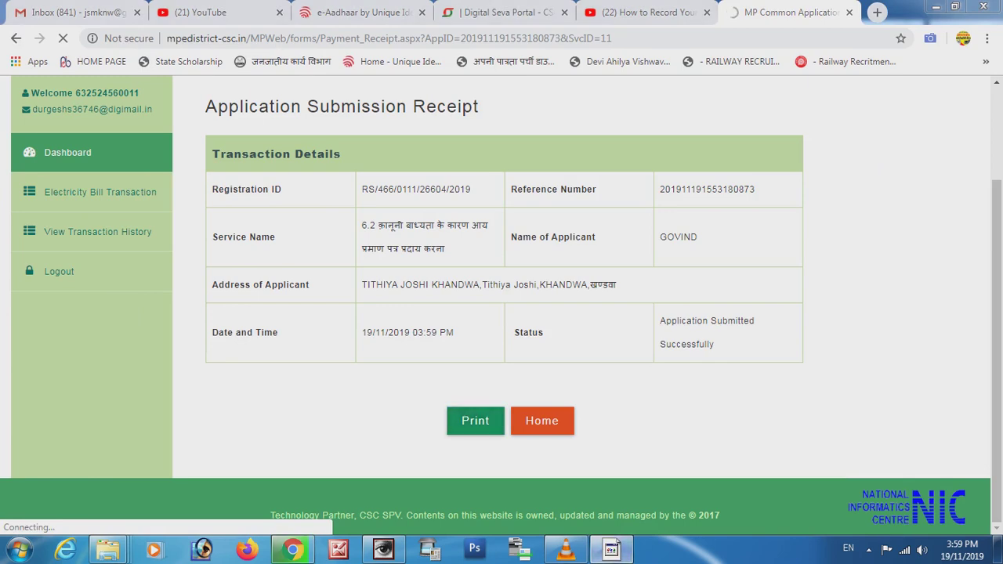
{"action": "left_click", "coordinate": [611, 549]}
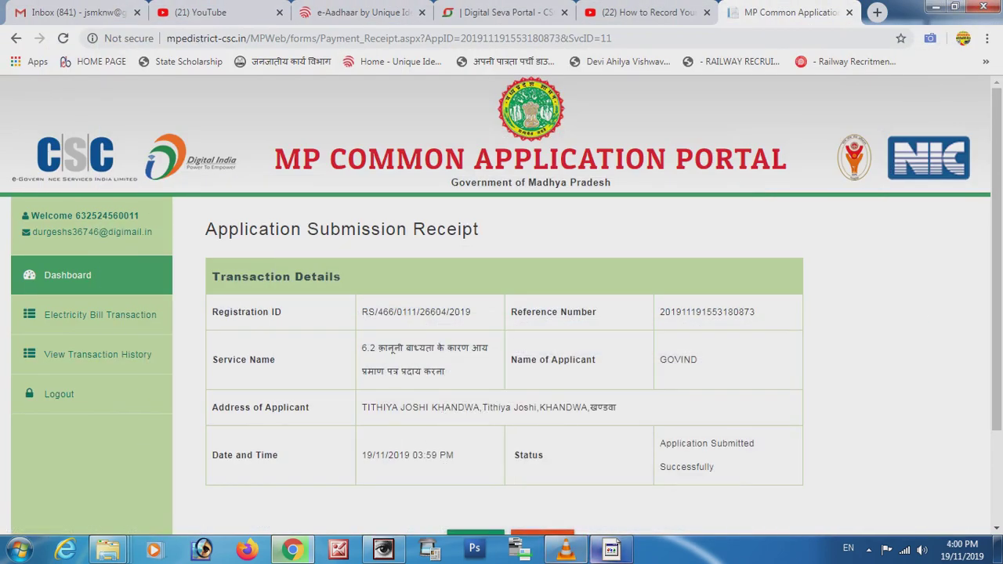
{"action": "left_click", "coordinate": [611, 550]}
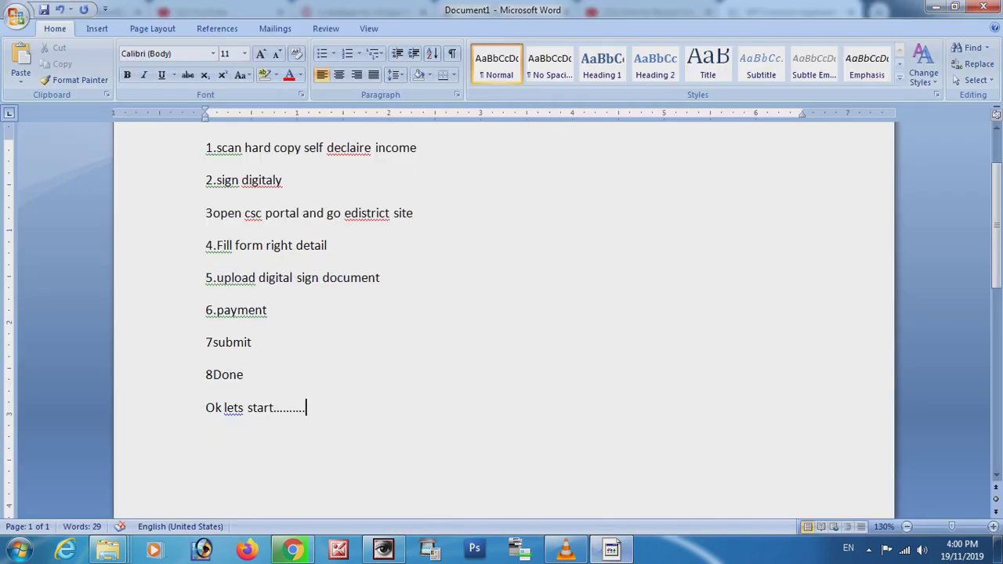
Add the note 'ok your form is sucssesfuly submited wait 3days and then print your income certifica' in Word, then bring VLC forward.
{"action": "key", "text": "Return"}
{"action": "key", "text": "Return"}
{"action": "type", "text": "ok your form is s"}
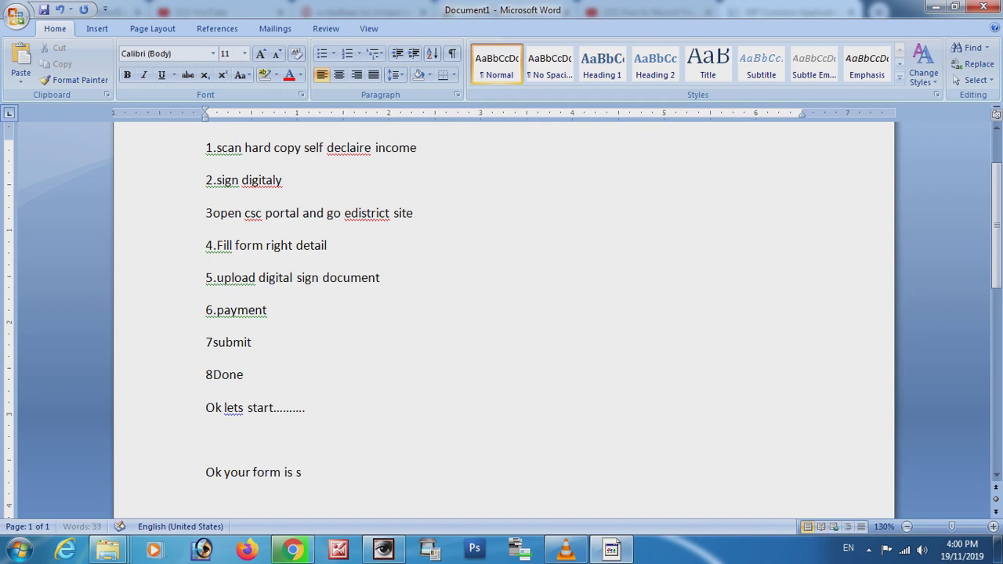
{"action": "type", "text": "ucssesfuly"}
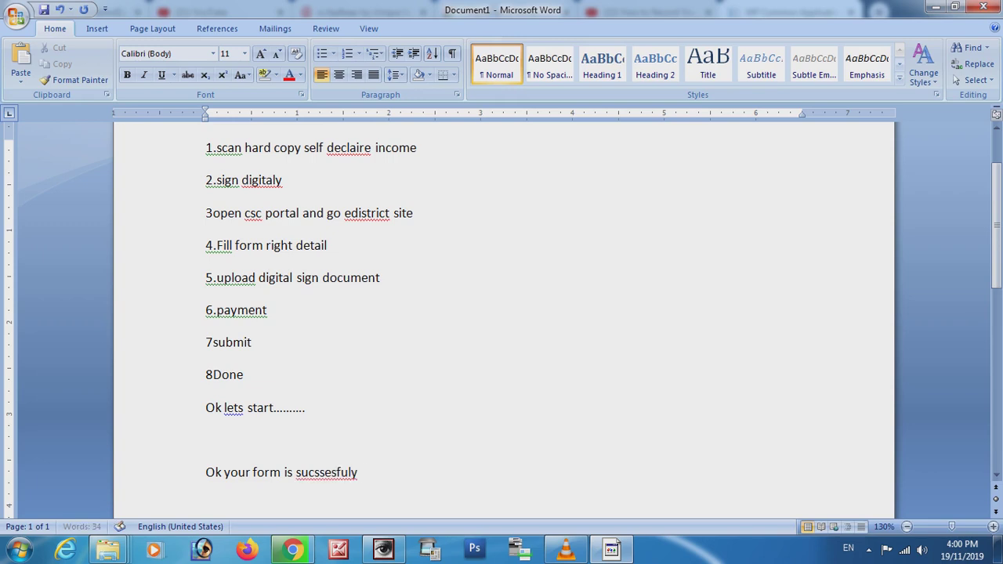
{"action": "type", "text": " submited wait "}
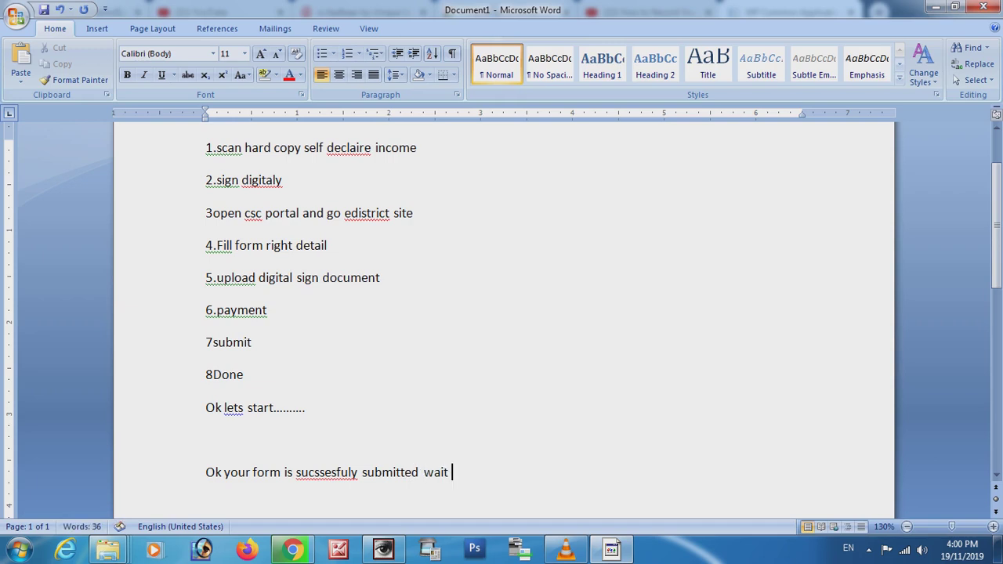
{"action": "type", "text": "3dy"}
{"action": "key", "text": "BackSpace"}
{"action": "type", "text": "ays and then print"}
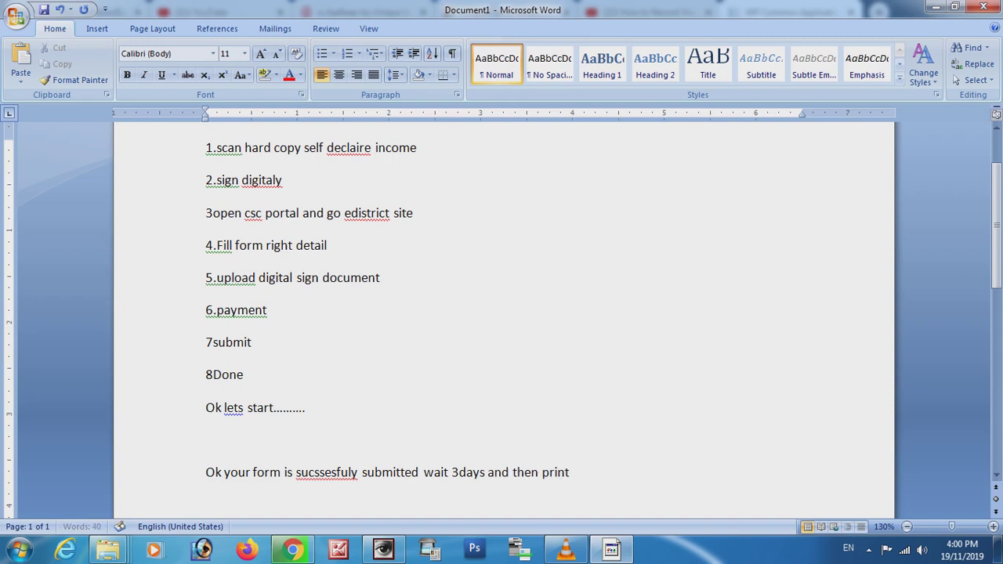
{"action": "type", "text": " your income certificate"}
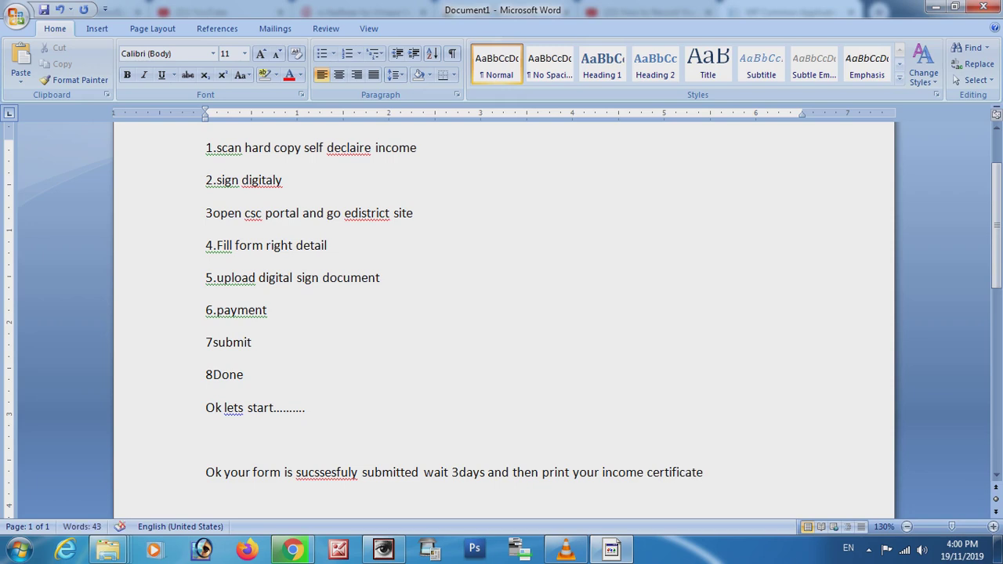
{"action": "left_click", "coordinate": [566, 550]}
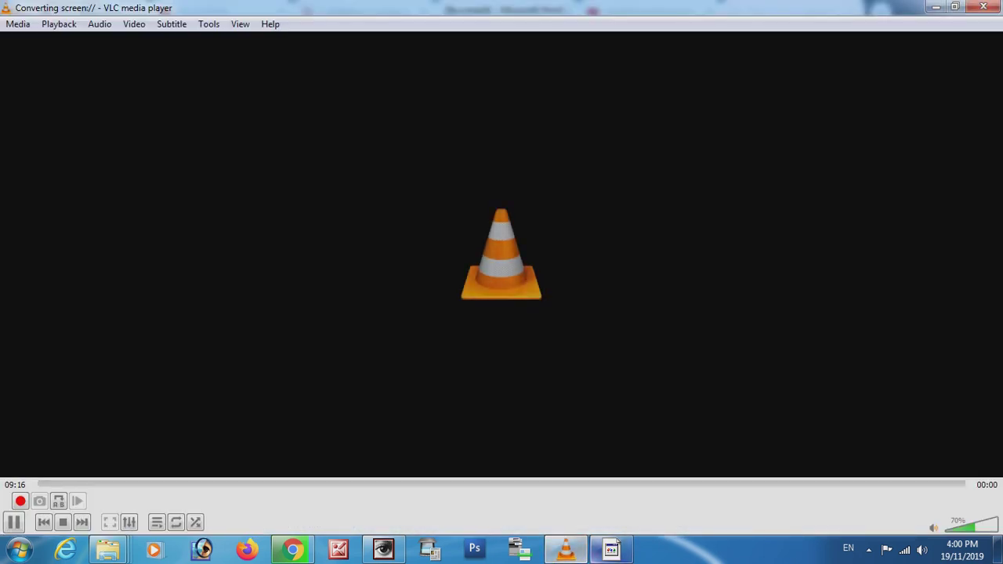